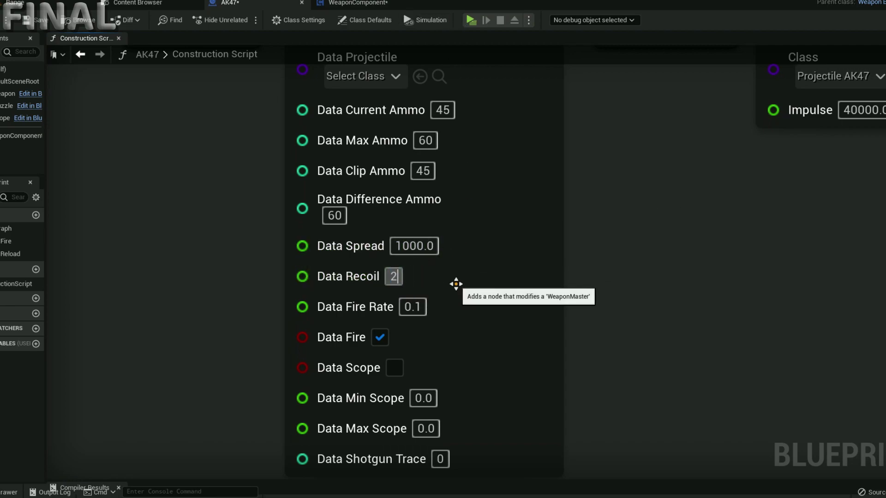
Step: Start a play session to test the AK47 at spread 1000 and recoil 2
click(472, 26)
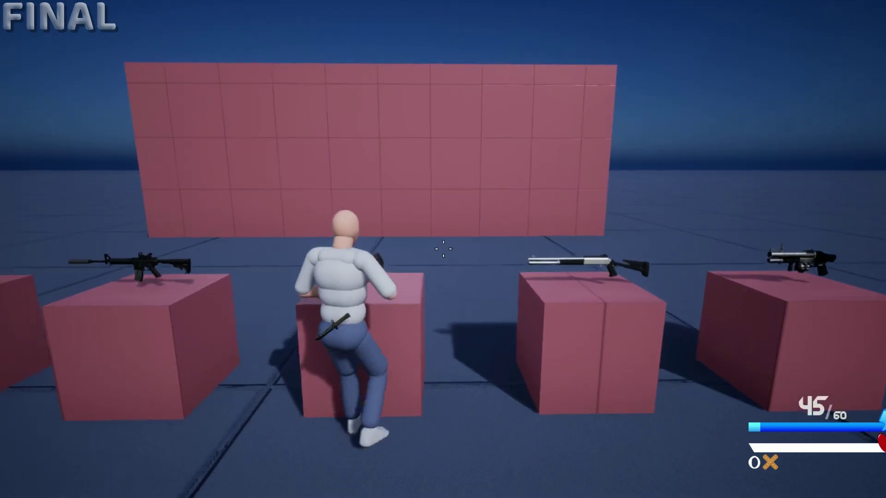
Step: Fire the AK47 at the wall in single shots and bursts, reloading between them
key(a)
click(443, 249)
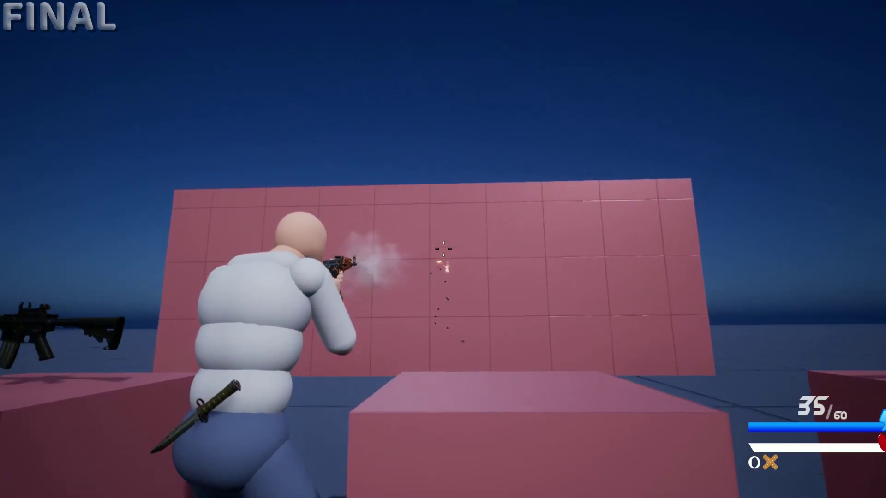
click(443, 250)
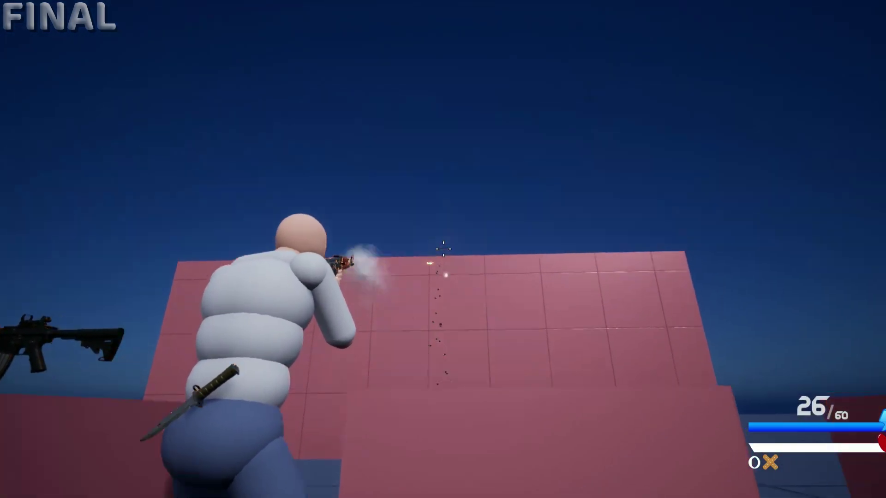
key(w)
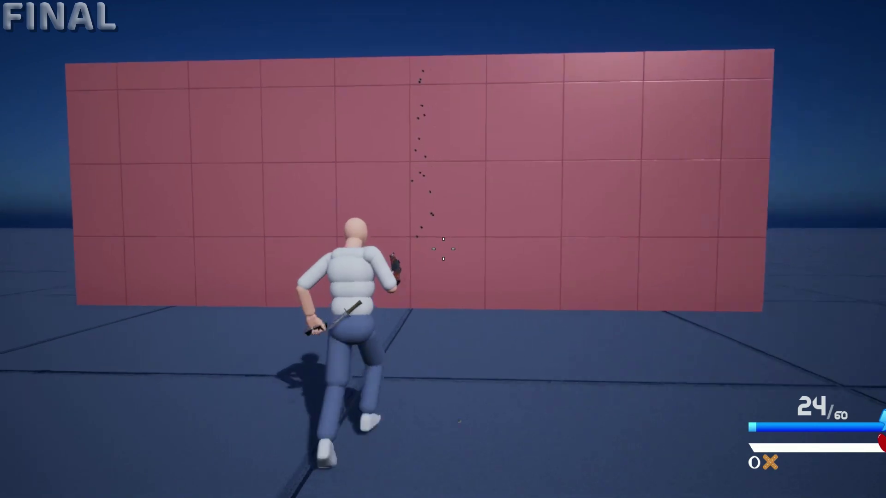
key(r)
key(s)
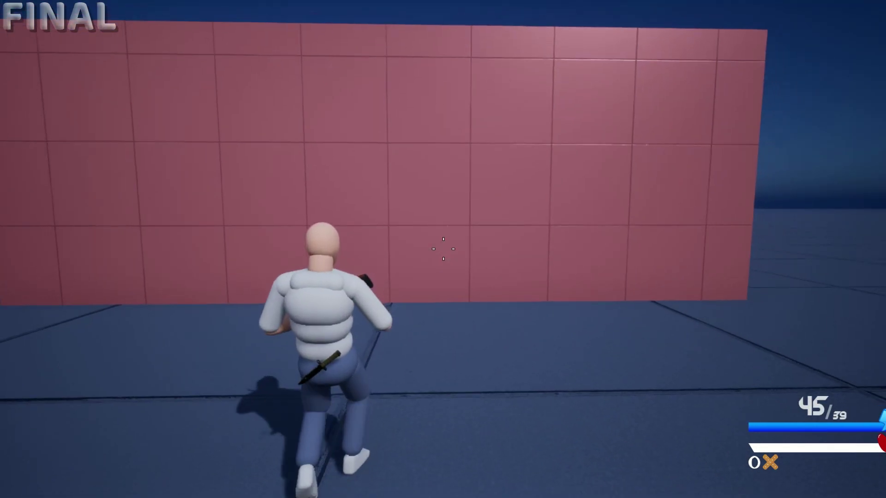
click(443, 250)
click(443, 249)
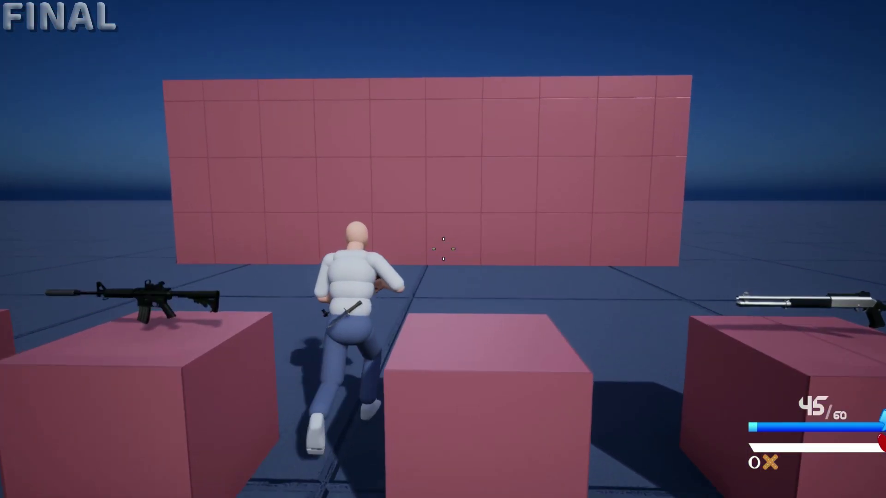
Step: Spray the rifle at the wall while tilting the view upward, then reload
click(443, 250)
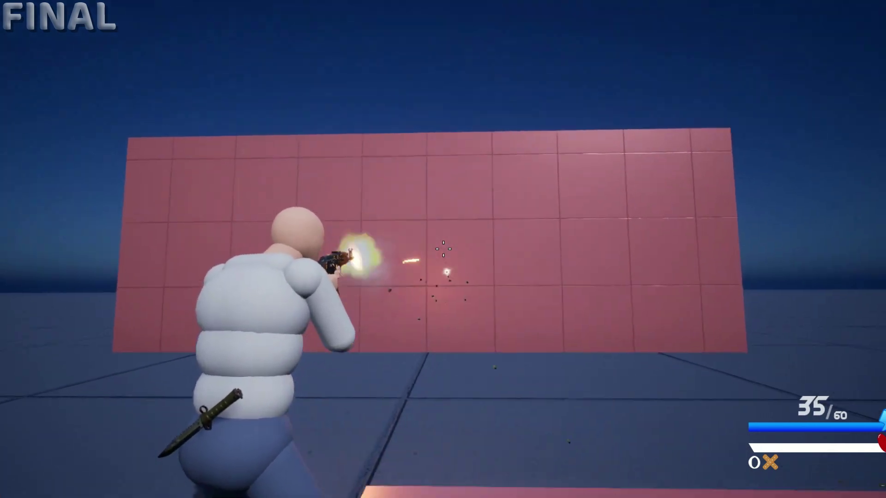
drag(443, 249, 443, 249)
key(s)
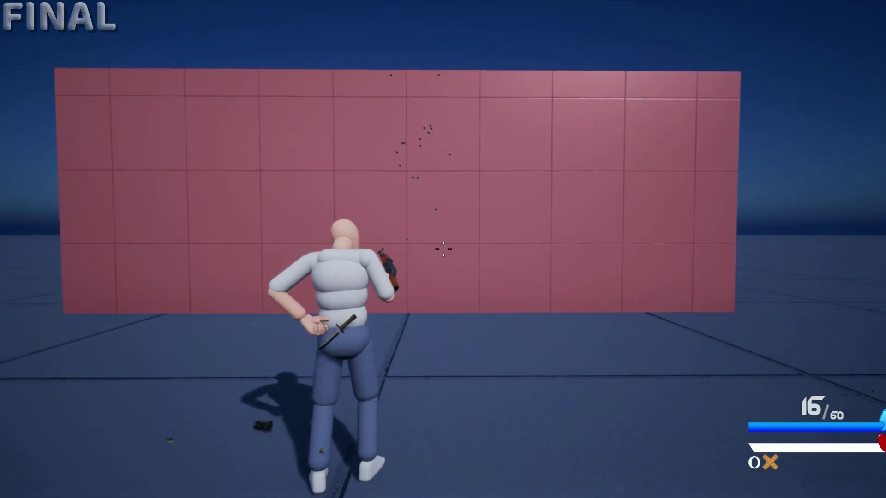
key(w)
Step: Pick up the launcher at the weapon boxes and fire several launcher shots at the wall
key(e)
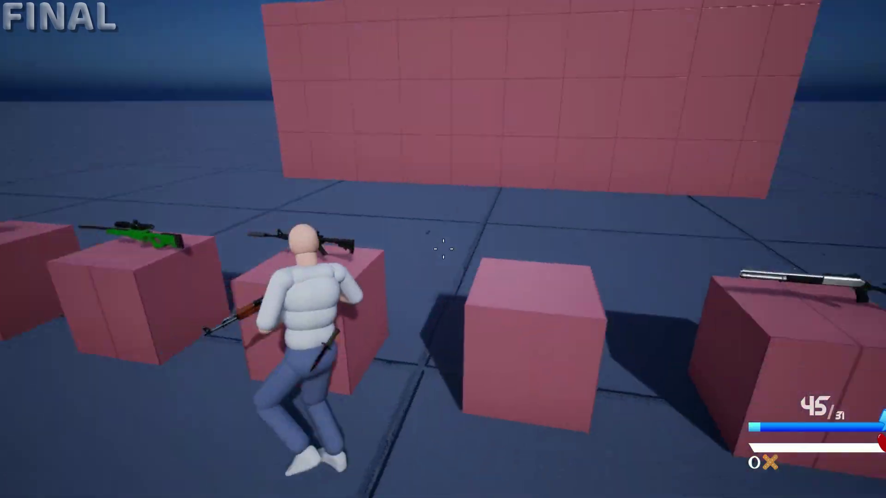
key(e)
drag(443, 249, 443, 249)
key(w)
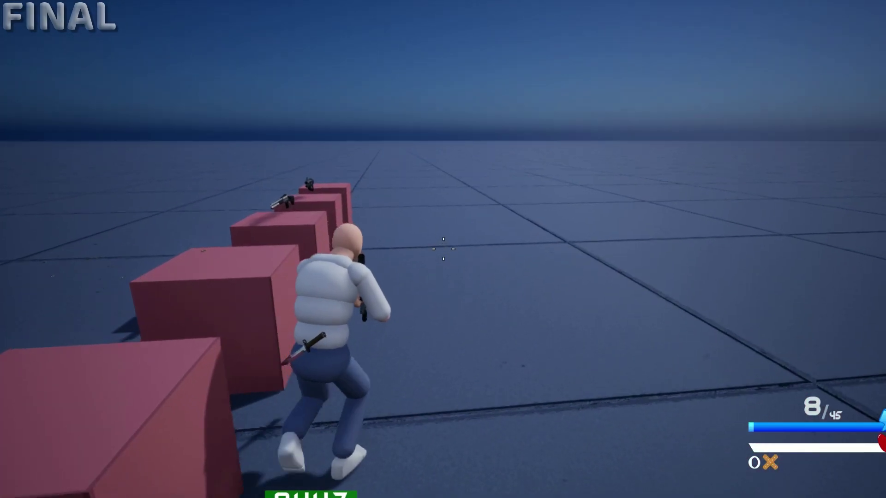
key(e)
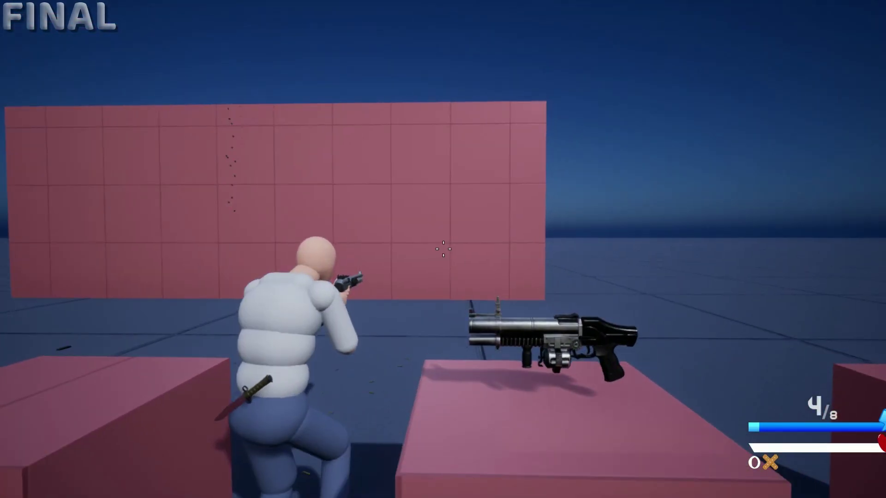
click(443, 249)
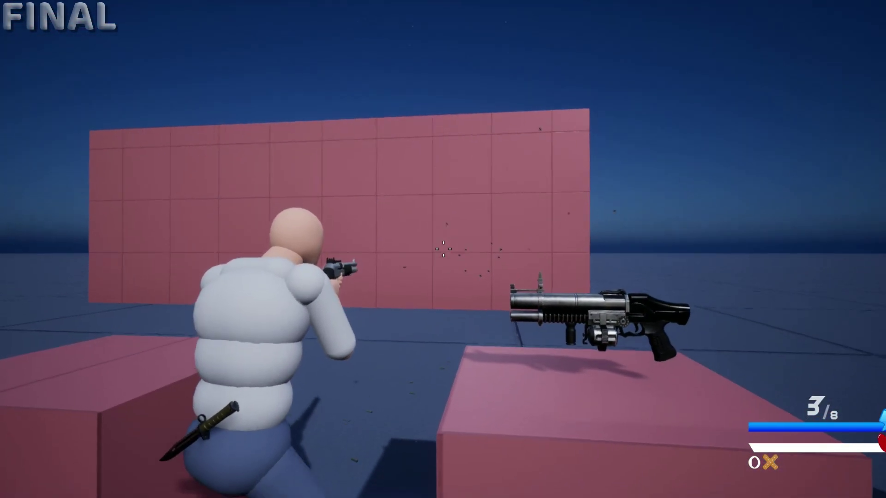
click(443, 249)
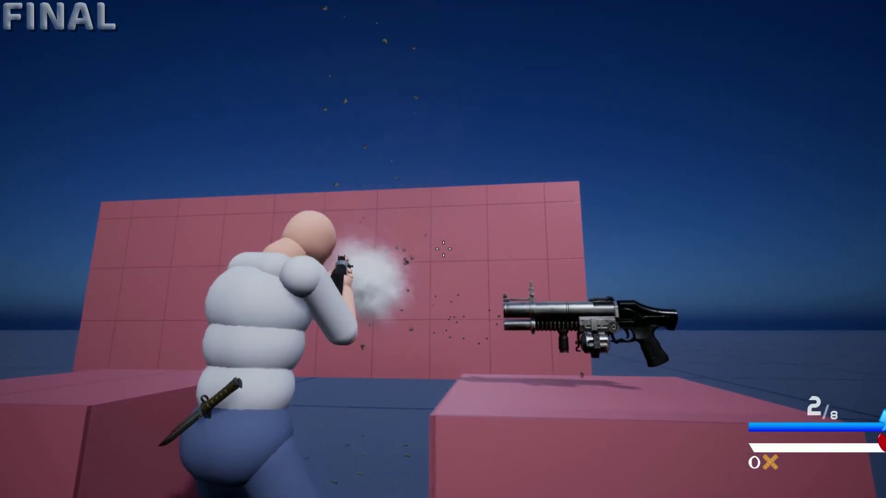
click(443, 249)
key(w)
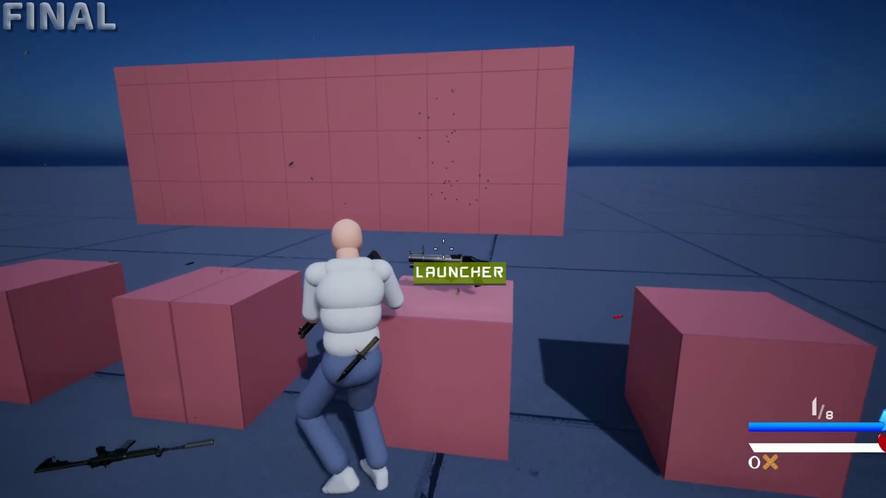
key(r)
key(w)
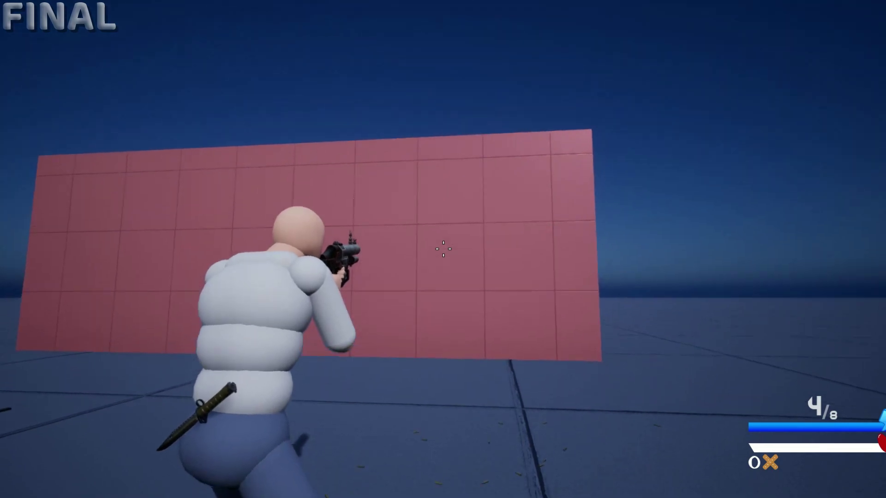
click(443, 249)
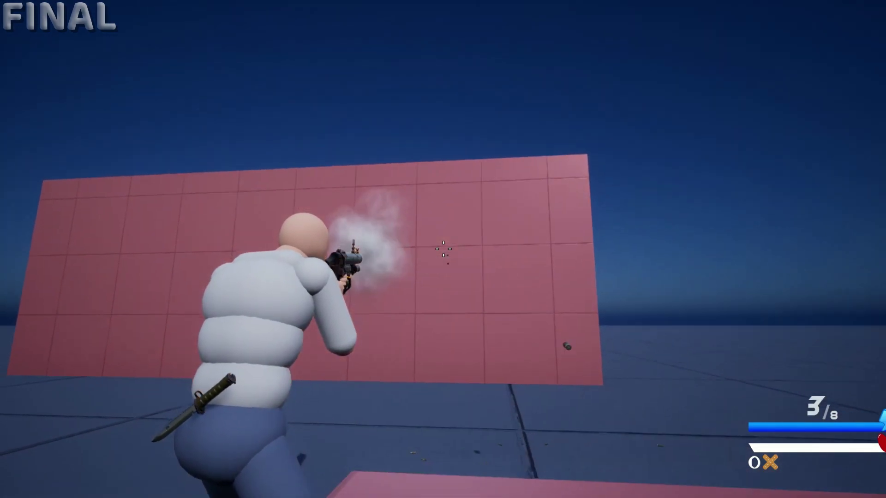
Step: Pick up a new rifle and then the pistol, emptying each at the wall
key(w)
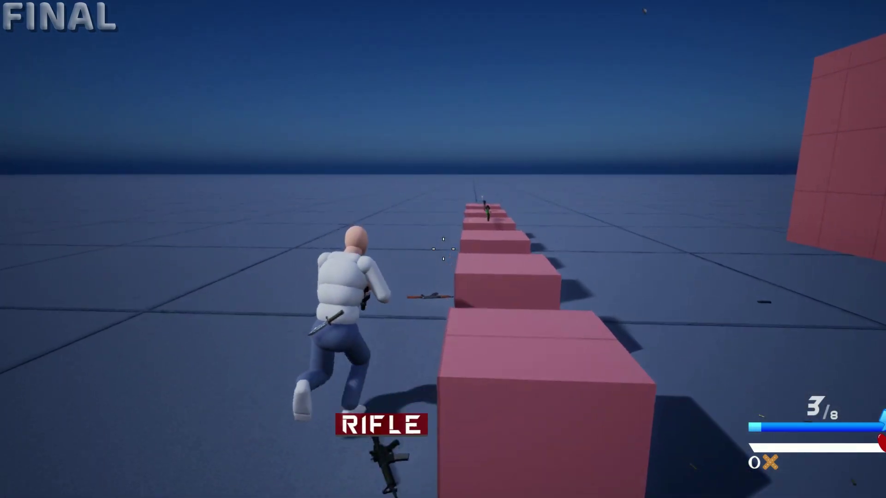
key(e)
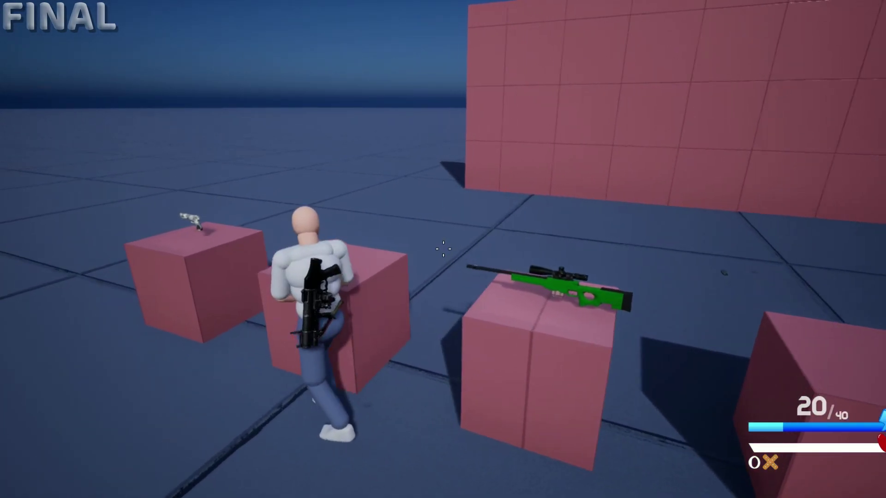
click(442, 249)
click(443, 249)
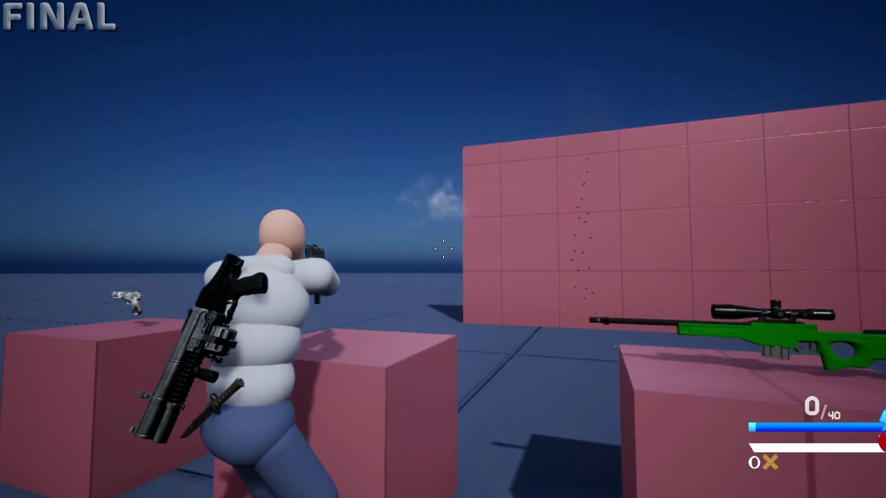
key(w)
key(e)
click(443, 249)
click(443, 249)
click(443, 249)
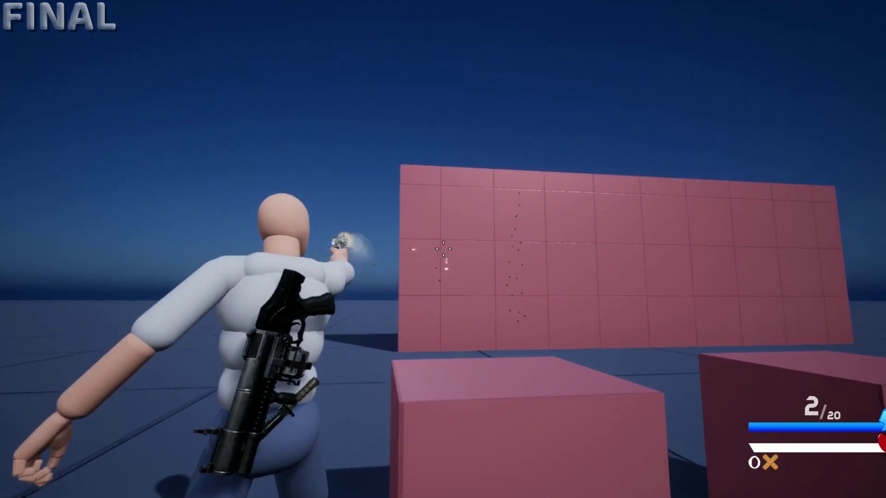
click(443, 249)
click(443, 249)
Step: Browse the Content Browser to Blueprint > Weapon > Default > Base
double_click(127, 141)
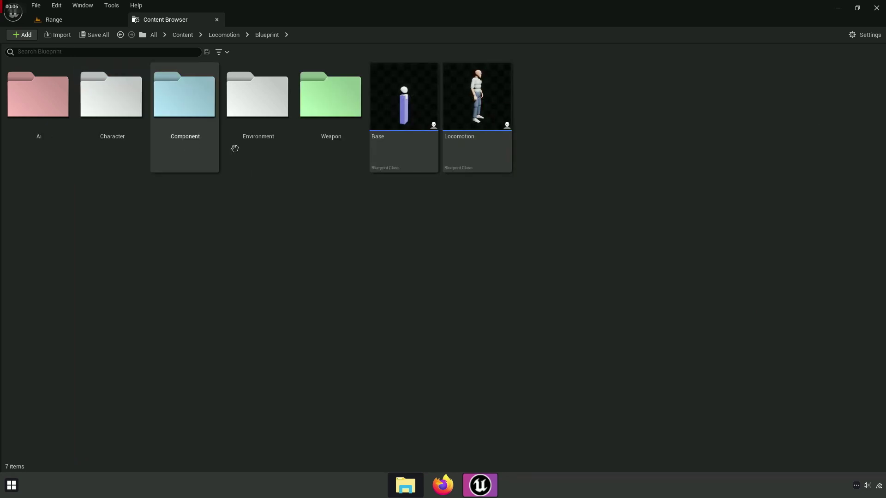
double_click(335, 149)
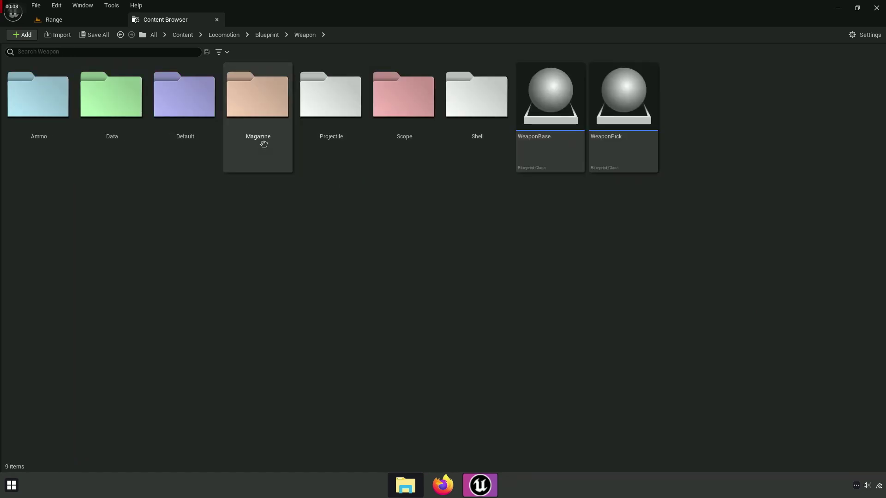
double_click(196, 141)
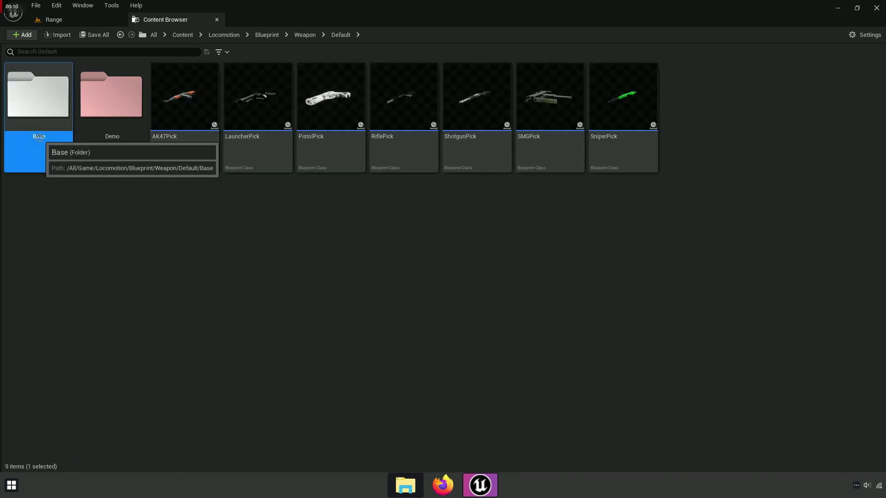
double_click(40, 137)
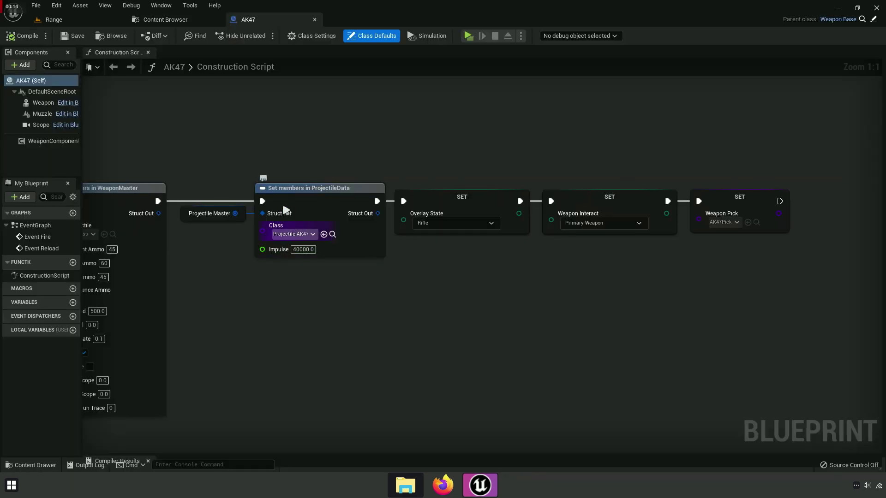
Step: In the AK47 ConstructionScript set Data Spread 0.0 and Data Recoil 5.0, then compile and save
click(148, 52)
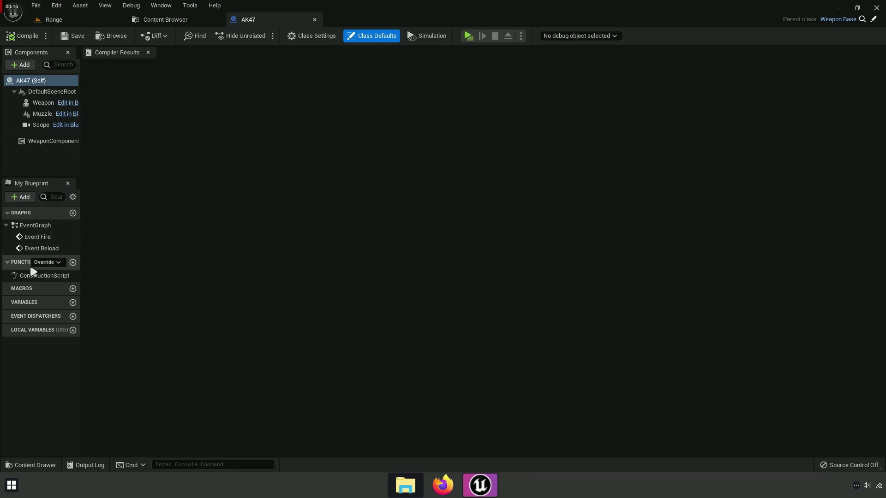
double_click(29, 277)
scroll(351, 233, up, 6)
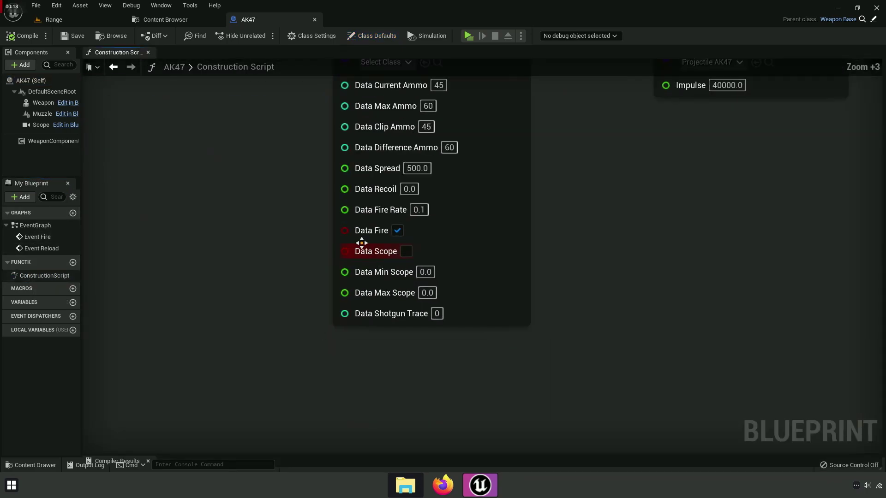
scroll(371, 257, up, 1)
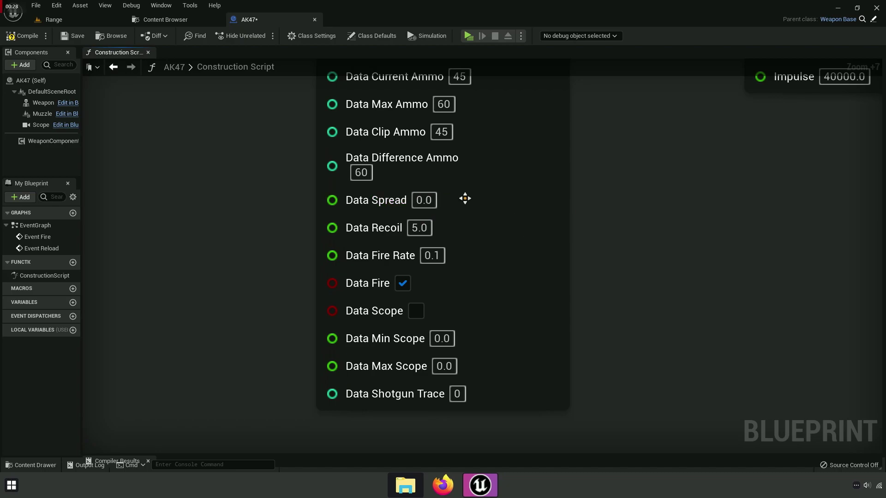
click(16, 41)
click(73, 36)
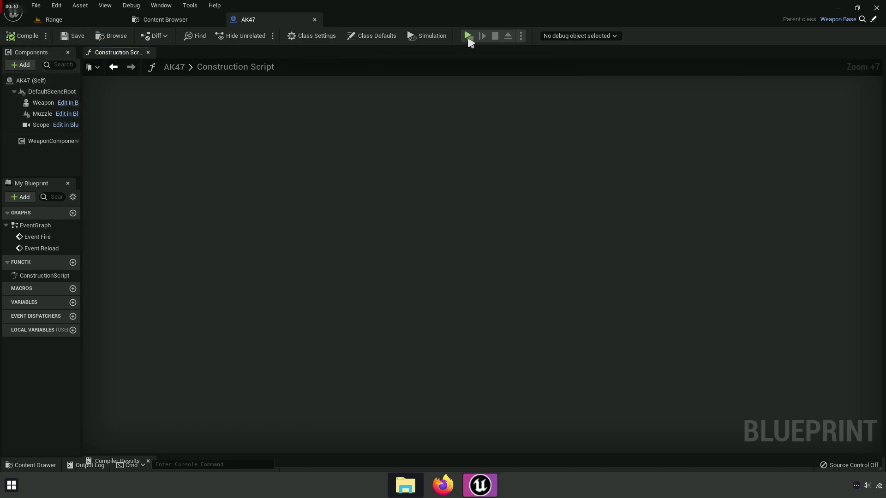
Step: Playtest recoil 5 by picking up the rifle and spraying the wall, then return to the data node
click(469, 37)
key(w)
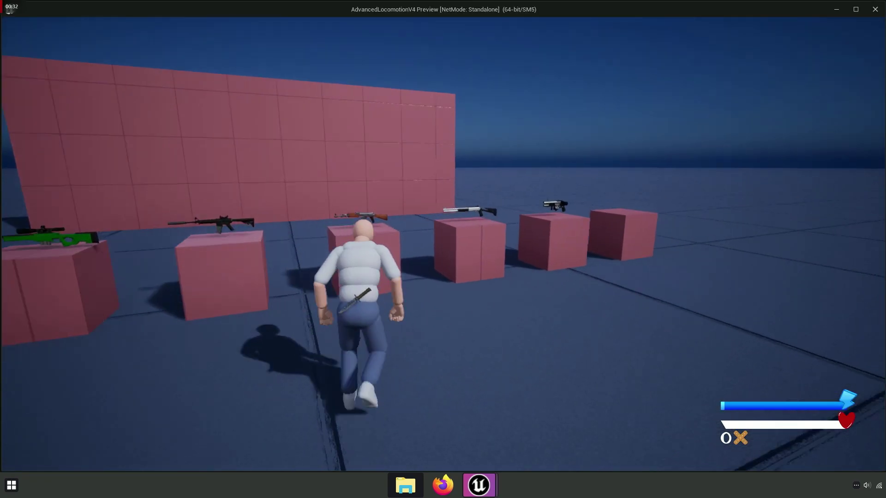
key(1)
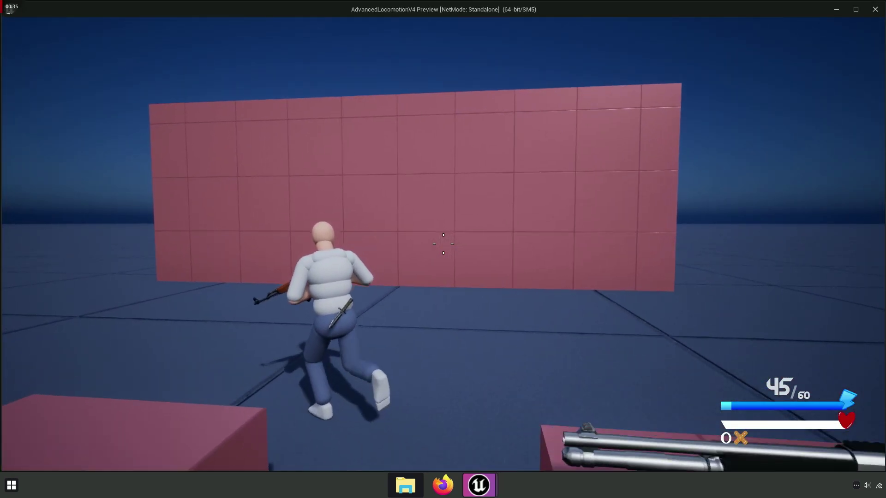
drag(443, 244, 443, 244)
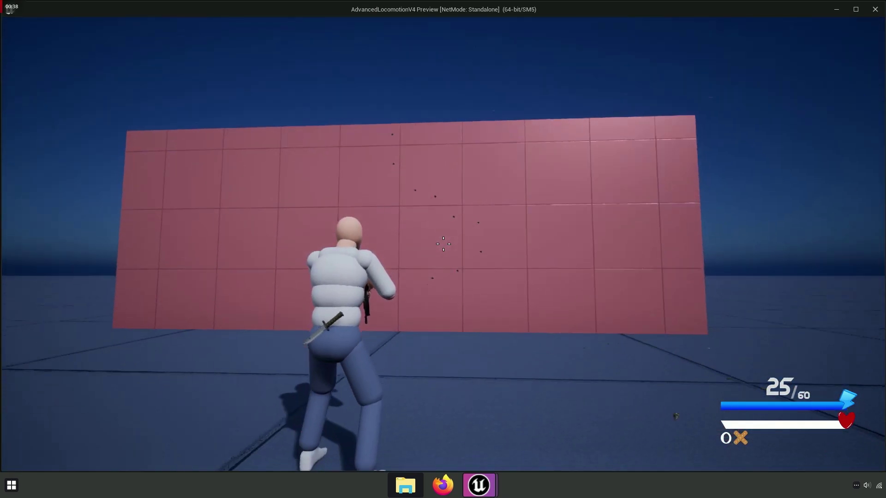
key(w)
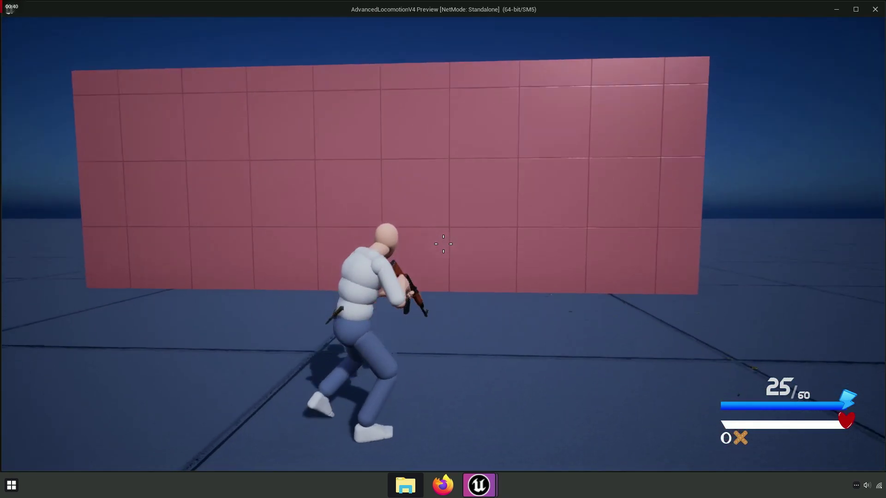
key(Escape)
scroll(372, 206, down, 2)
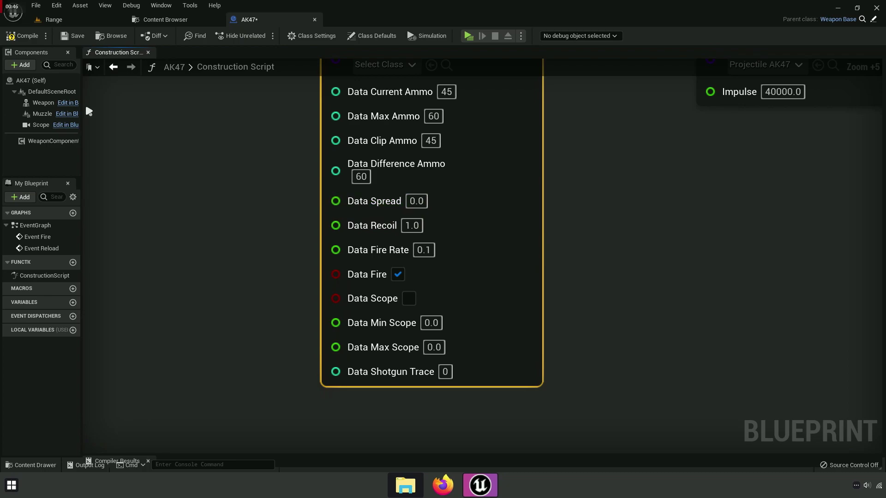
Step: Playtest Data Recoil 1.0, aiming and firing long bursts at the wall with a reload between
key(w)
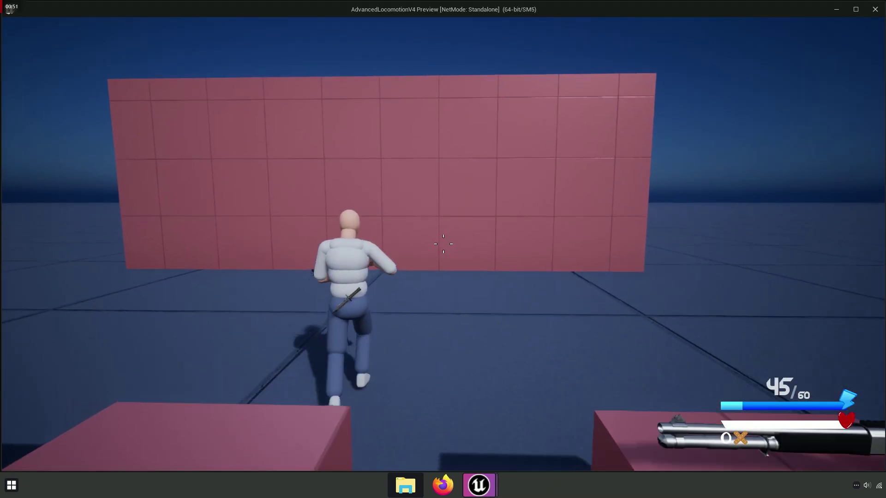
right_click(443, 244)
drag(443, 244, 443, 243)
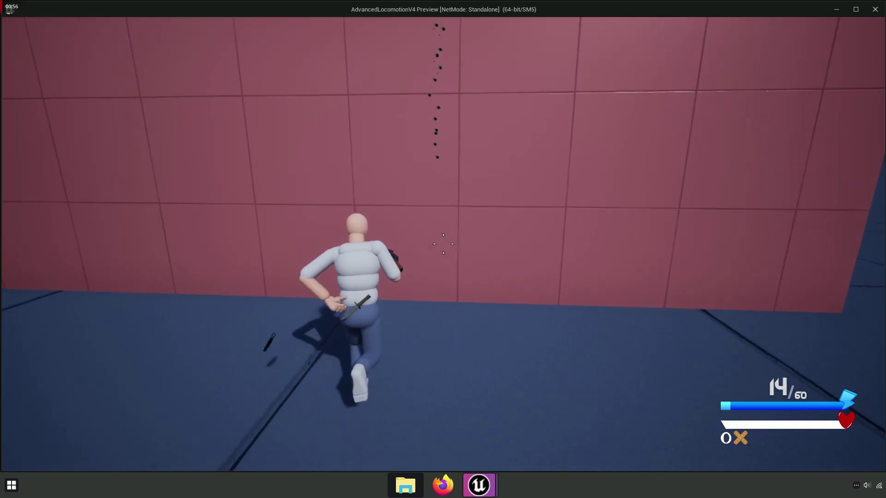
right_click(443, 244)
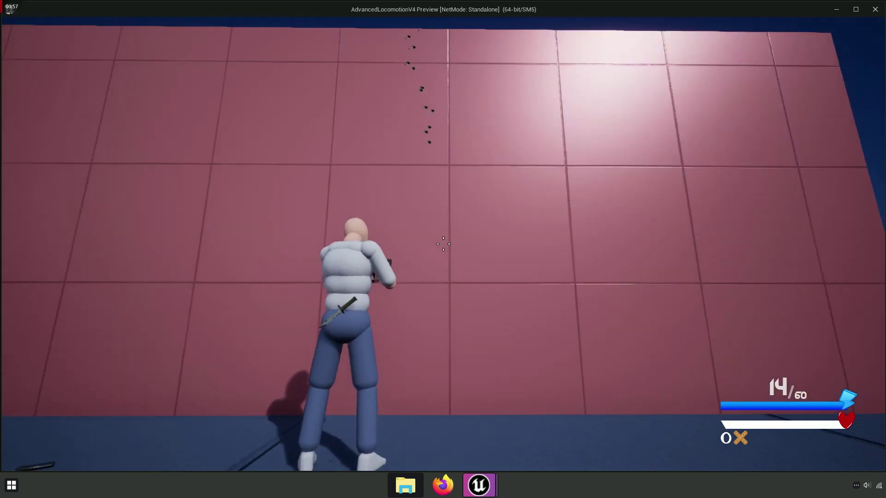
key(r)
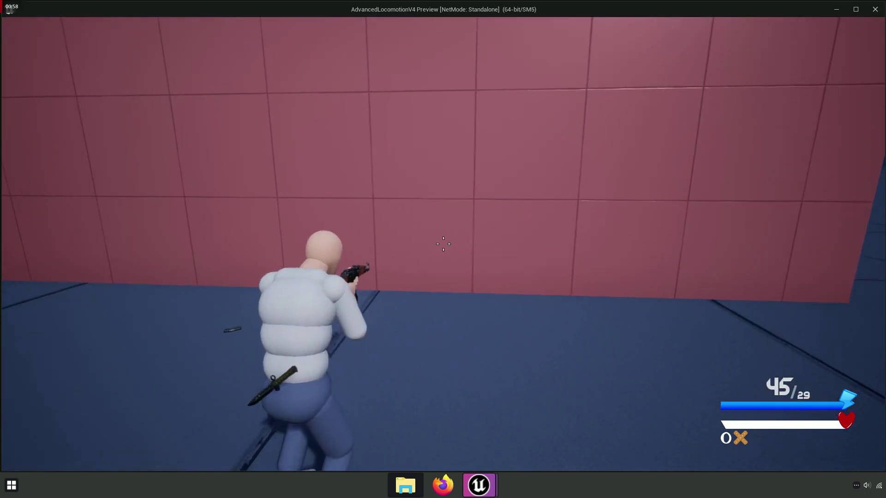
drag(443, 244, 443, 244)
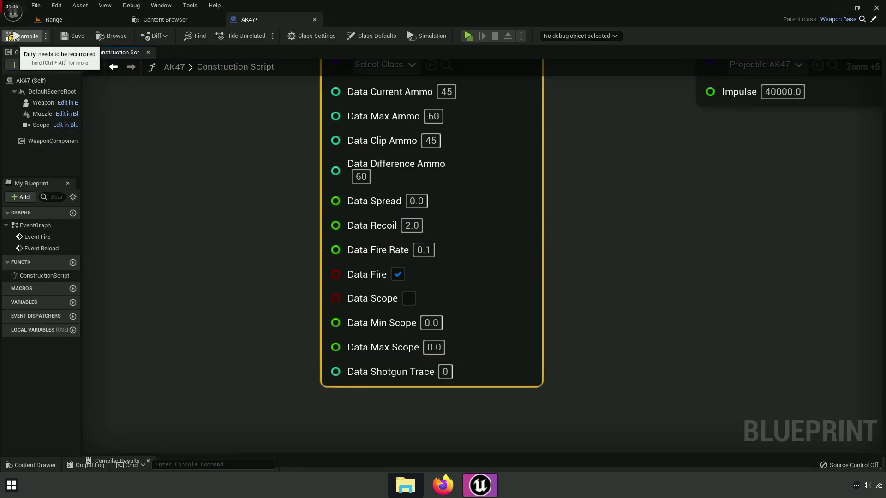
Step: Playtest recoil 2.0 by picking up the AK47 and spraying the wall
click(477, 35)
key(w)
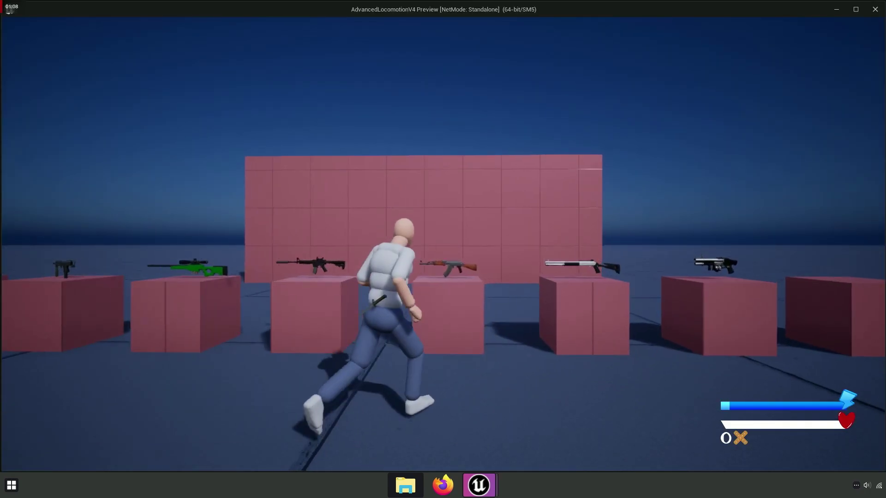
key(e)
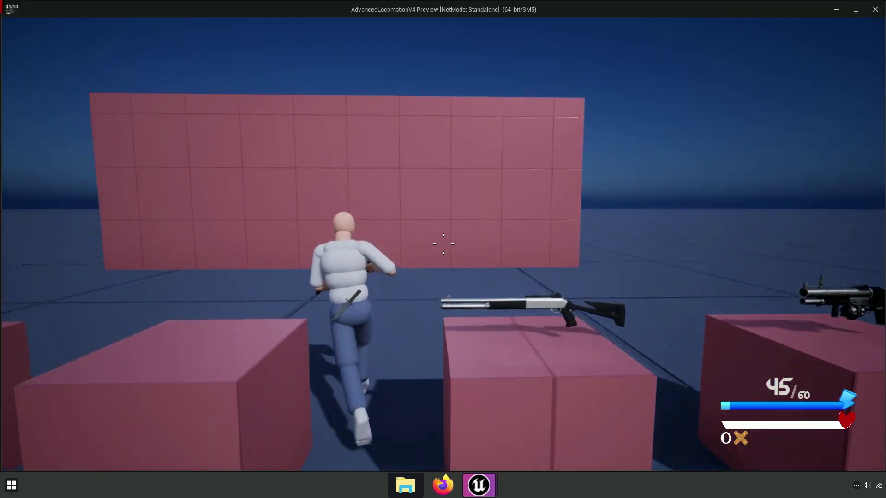
drag(443, 243, 443, 244)
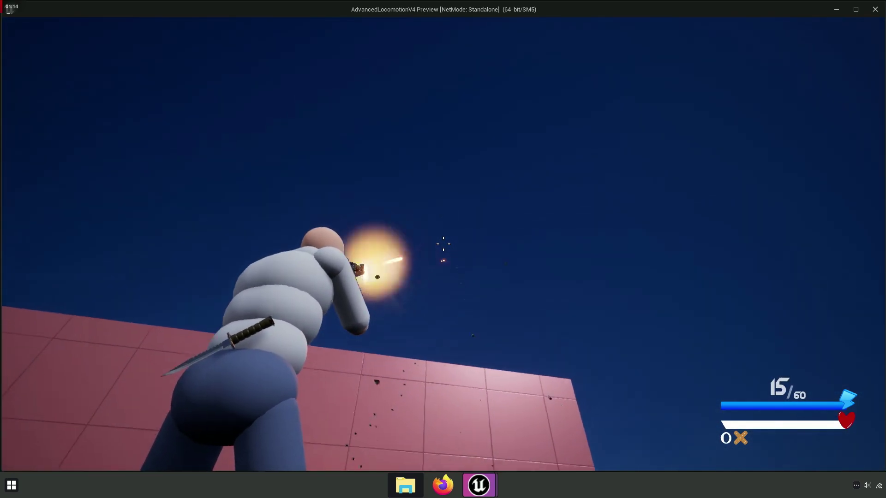
Step: End the playtest and switch to the Content Browser's Base weapon blueprints
key(Escape)
right_drag(211, 141, 221, 178)
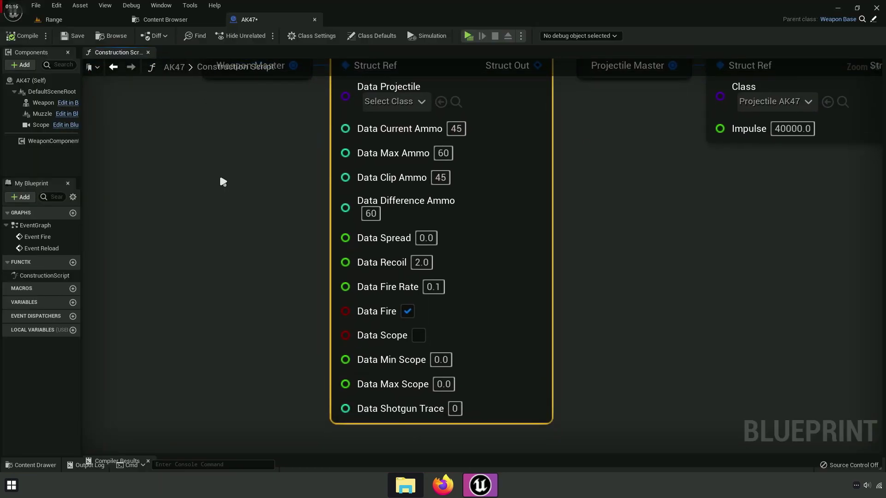
click(165, 19)
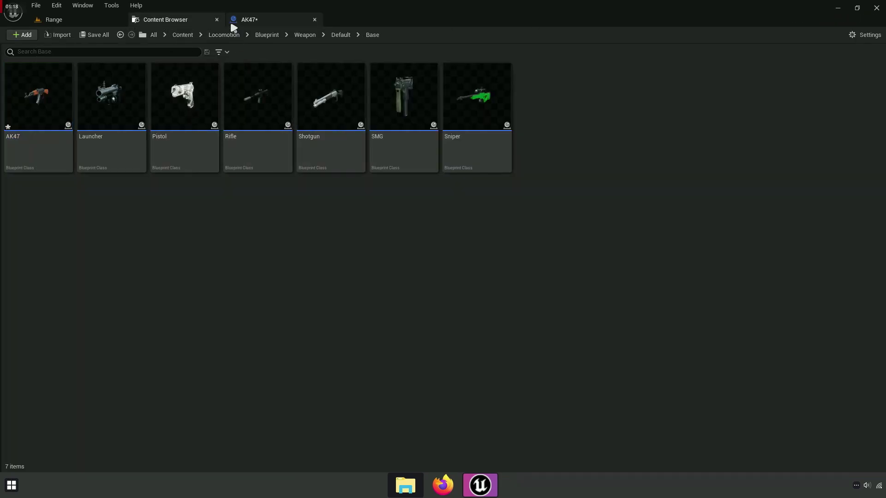
Step: Move up to Blueprint, enter the Component folder, and close the Projectile graph
click(266, 35)
double_click(198, 148)
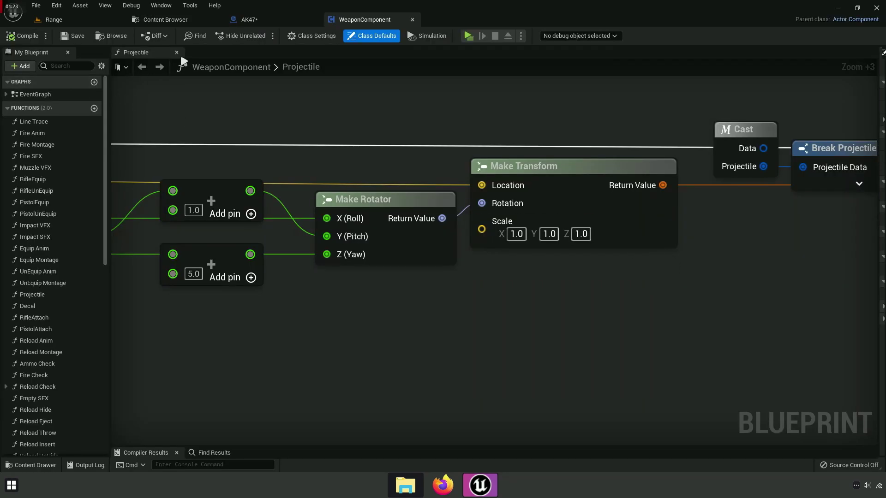
click(176, 52)
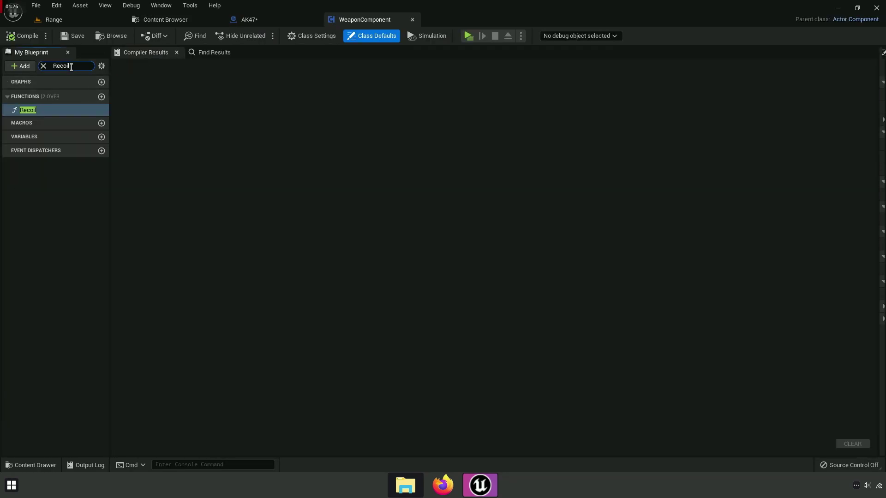
Step: Open the Recoil function graph and pan along its Cast, Character and pitch-input nodes
double_click(26, 110)
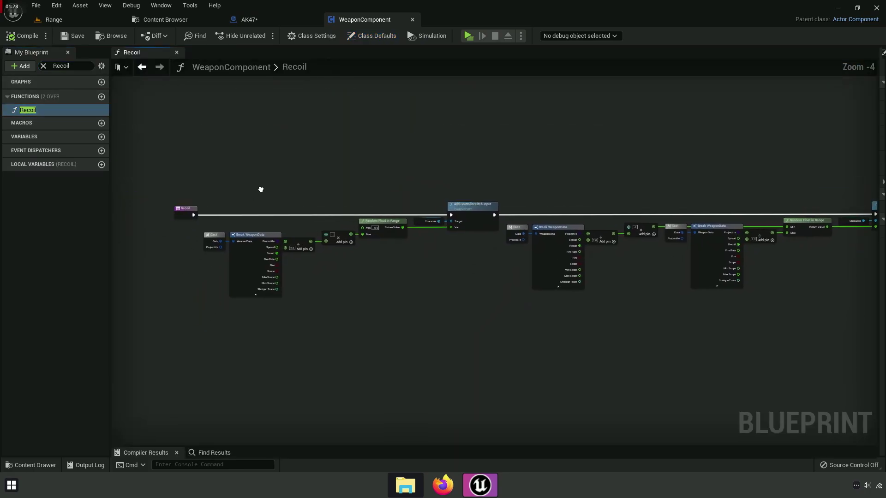
scroll(277, 245, up, 5)
ctrl+scroll(380, 269, up, 3)
right_drag(379, 269, 376, 297)
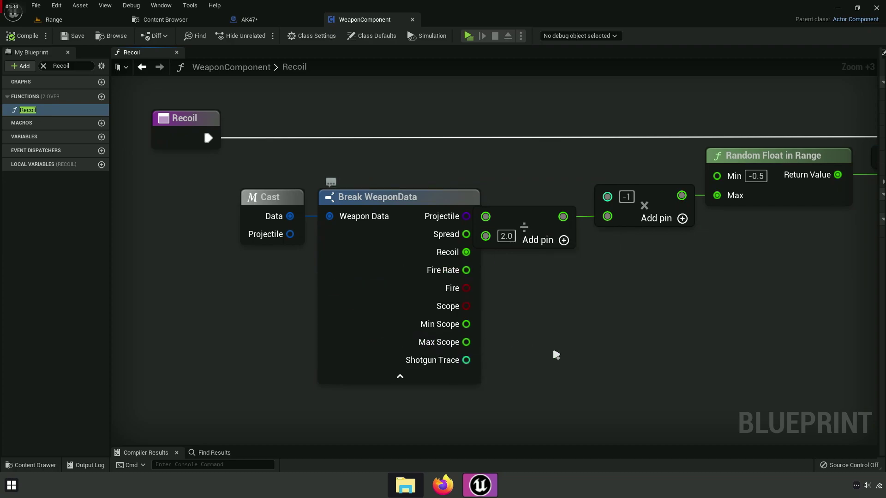
right_drag(554, 356, 510, 340)
right_drag(432, 225, 411, 315)
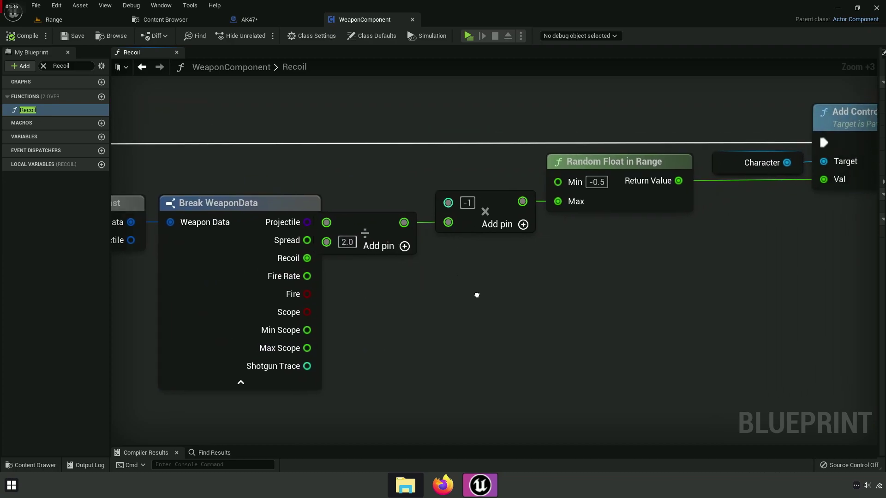
mouse_move(583, 296)
right_down()
mouse_move(521, 295)
mouse_move(508, 310)
right_up()
Step: Select the Random Float in Range node and add a comment to it
click(483, 264)
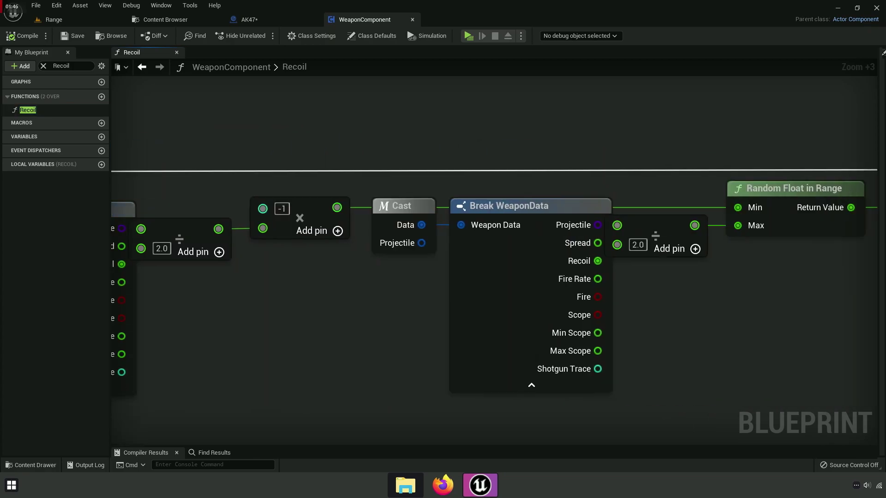
right_drag(411, 203, 575, 168)
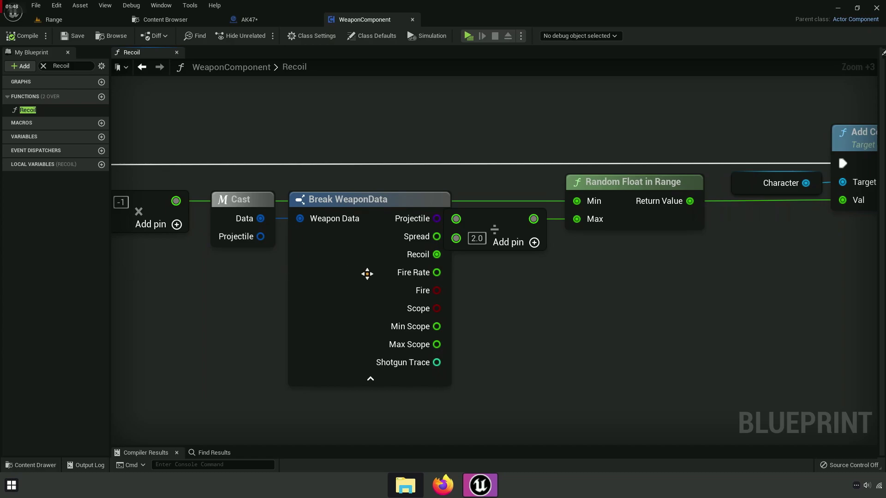
right_drag(367, 274, 514, 318)
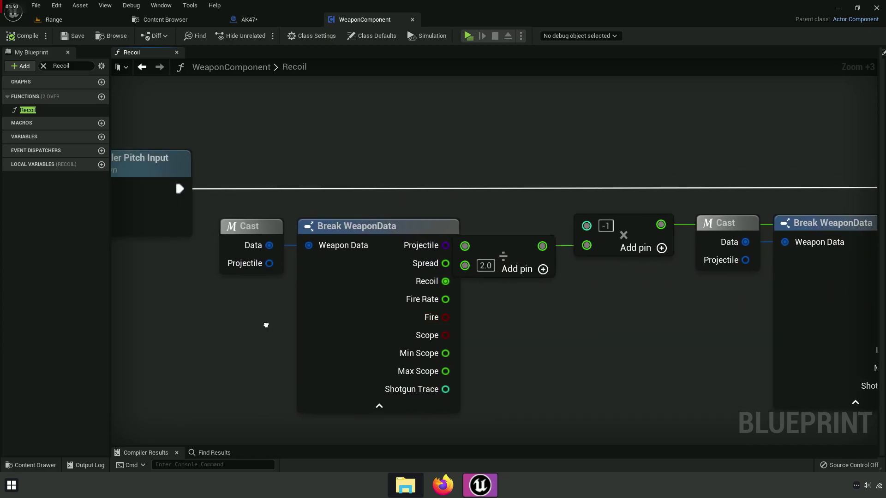
right_drag(266, 325, 534, 230)
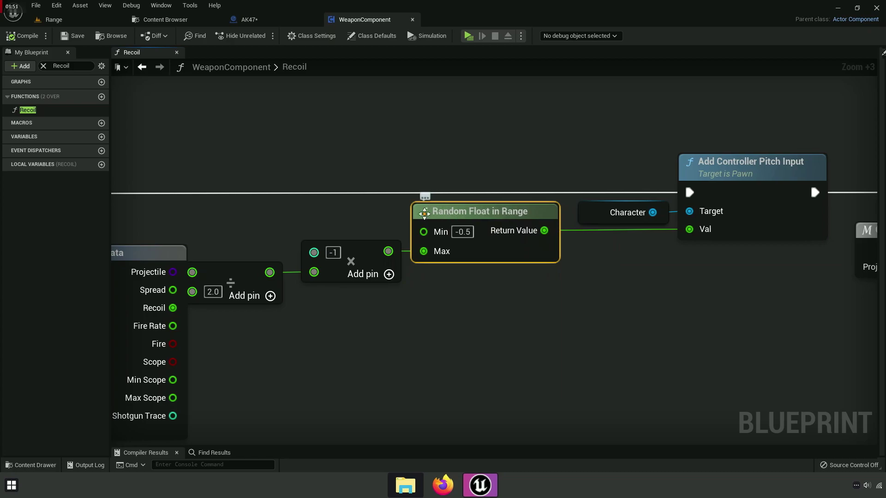
click(425, 197)
text(Default)
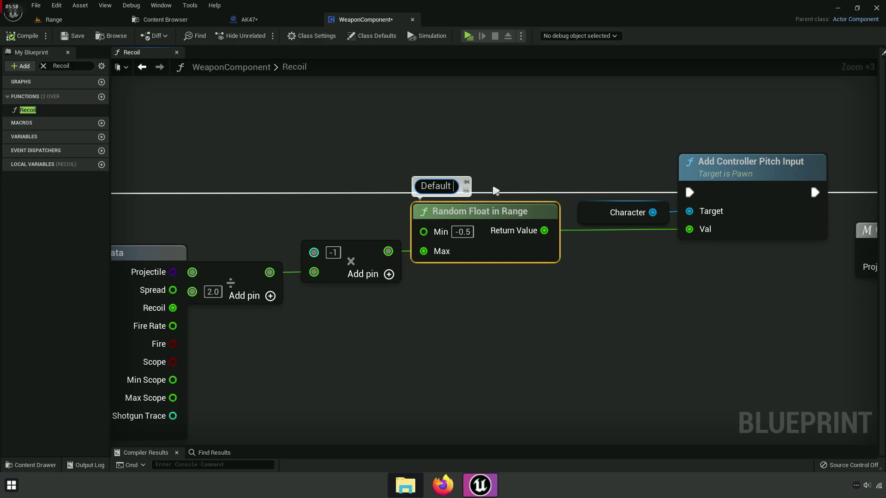
Step: Set the Divide node's second input to 0 in the Recoil graph
mouse_move(474, 241)
right_down()
mouse_move(728, 297)
mouse_move(496, 271)
mouse_move(665, 286)
right_up()
scroll(698, 311, down, 3)
scroll(497, 271, up, 5)
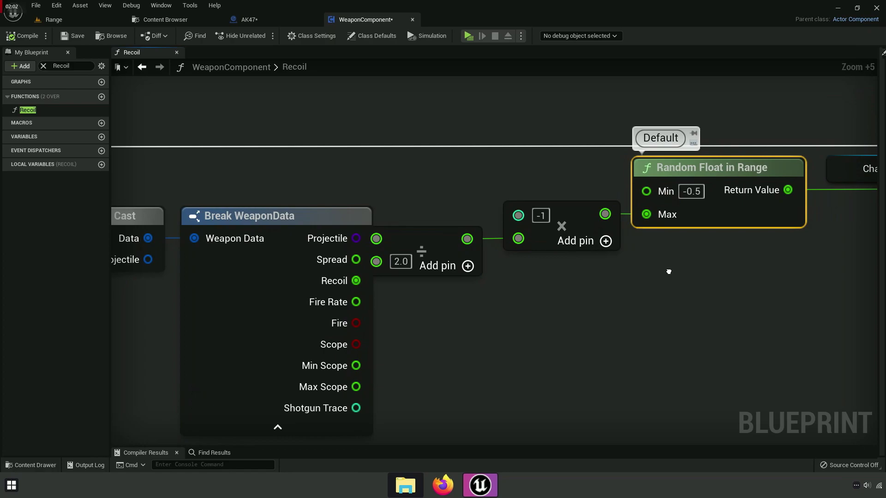
scroll(390, 275, up, 2)
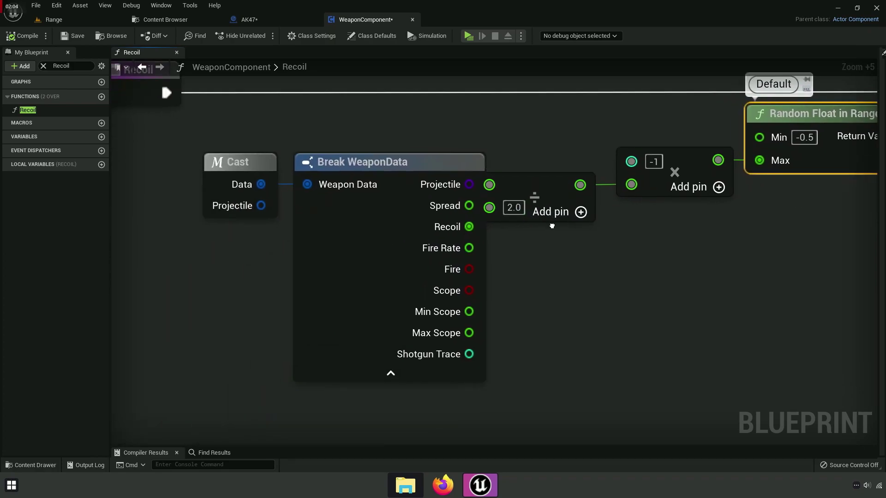
right_drag(390, 275, 558, 237)
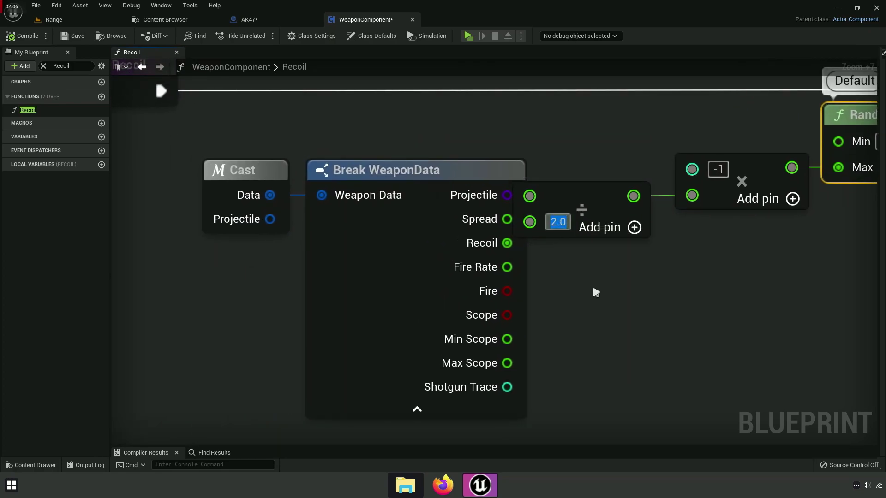
text(0)
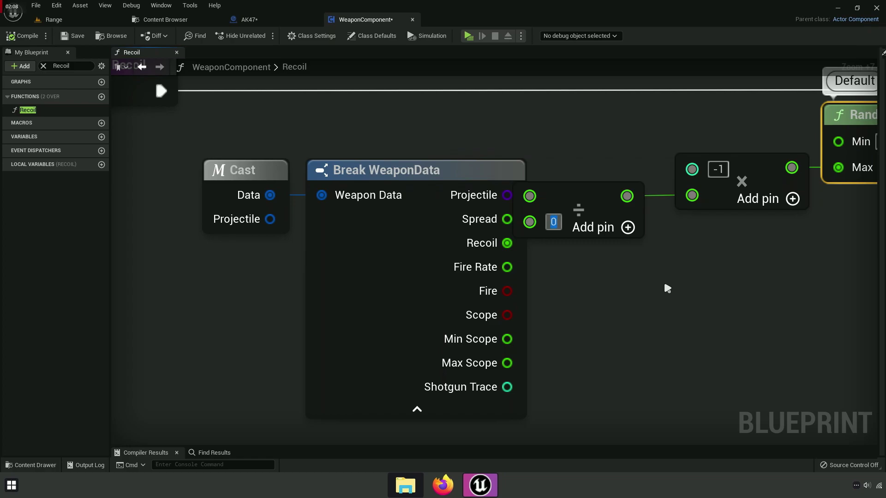
right_drag(764, 273, 603, 276)
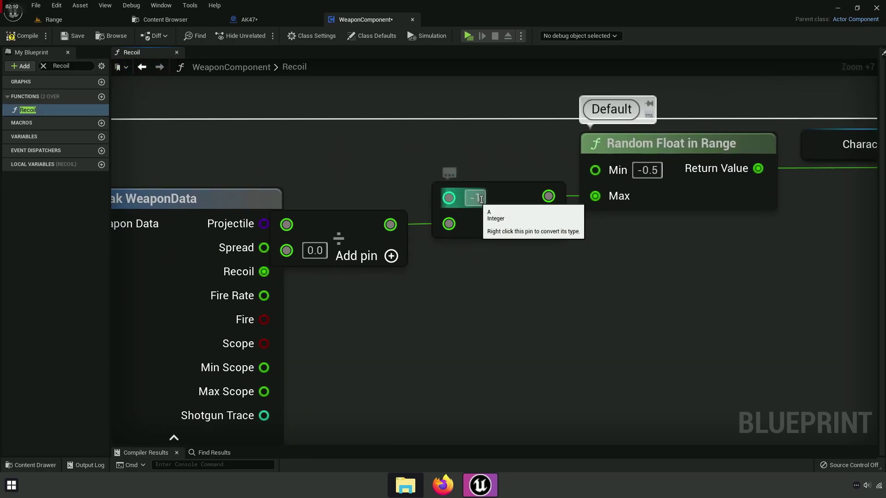
right_drag(701, 247, 392, 245)
key(ctrl+z)
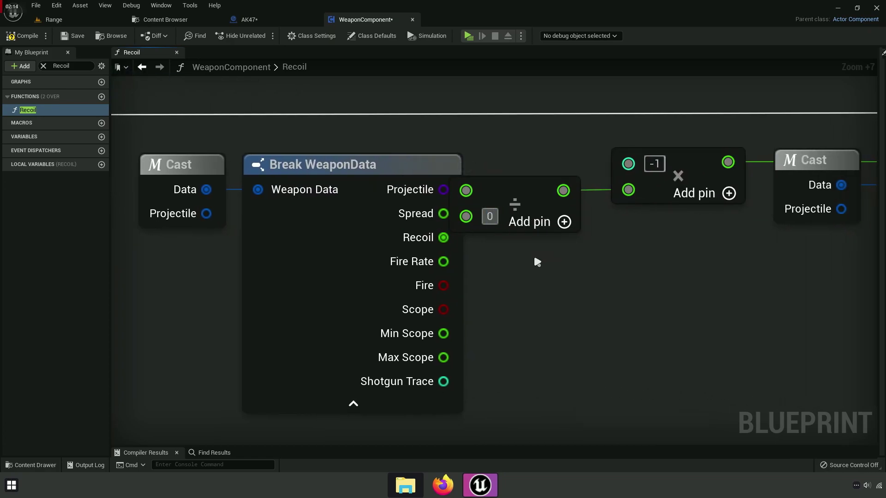
Step: Review the recoil chain and compile and save the WeaponComponent blueprint
scroll(594, 259, down, 3)
right_drag(630, 205, 413, 225)
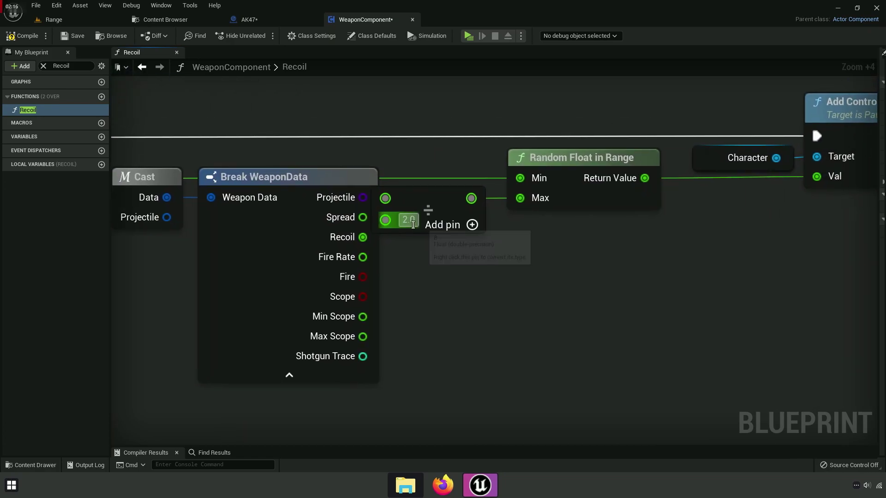
mouse_move(480, 262)
right_down()
mouse_move(314, 259)
mouse_move(658, 282)
right_up()
scroll(313, 259, down, 3)
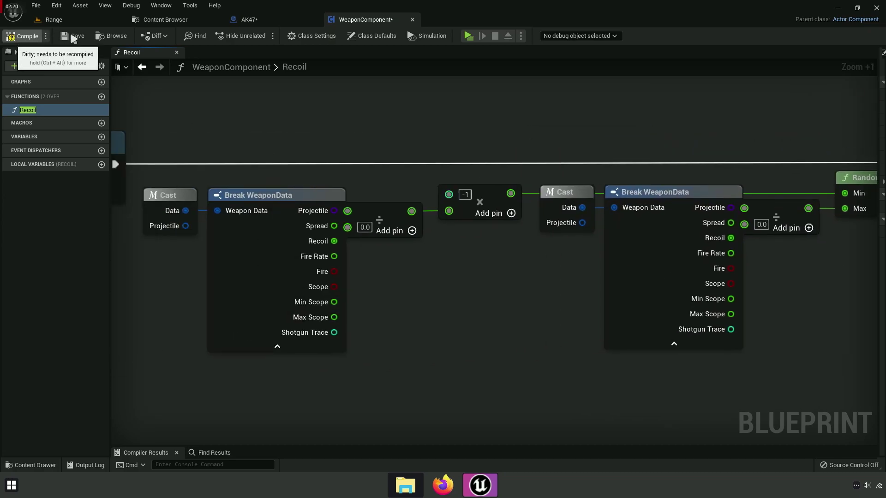
click(69, 39)
right_drag(157, 134, 496, 134)
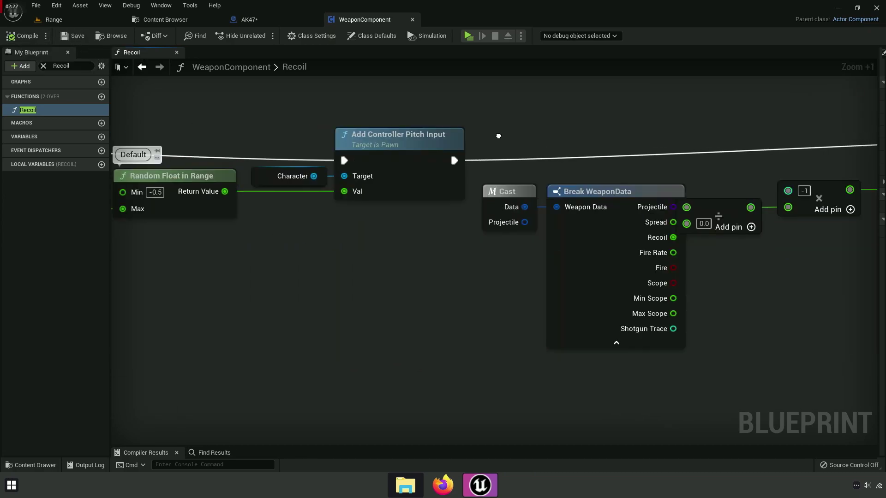
right_drag(877, 185, 530, 157)
scroll(531, 161, up, 3)
scroll(549, 152, up, 3)
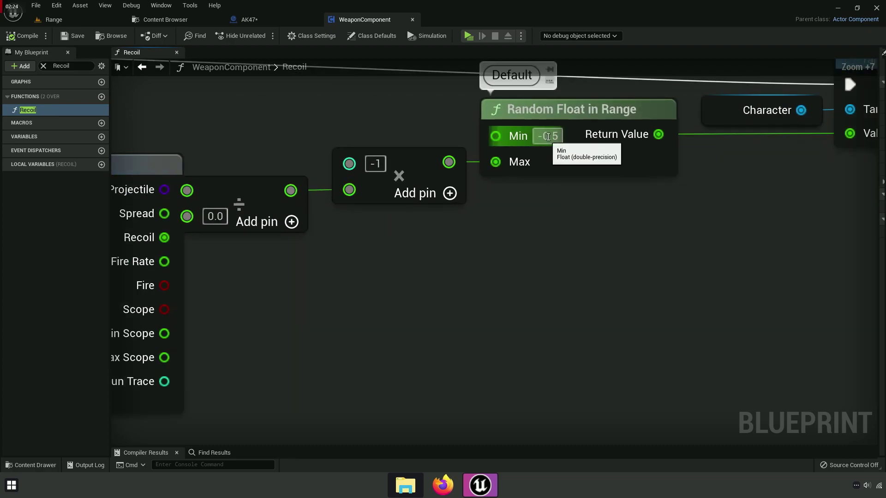
click(481, 32)
key(w)
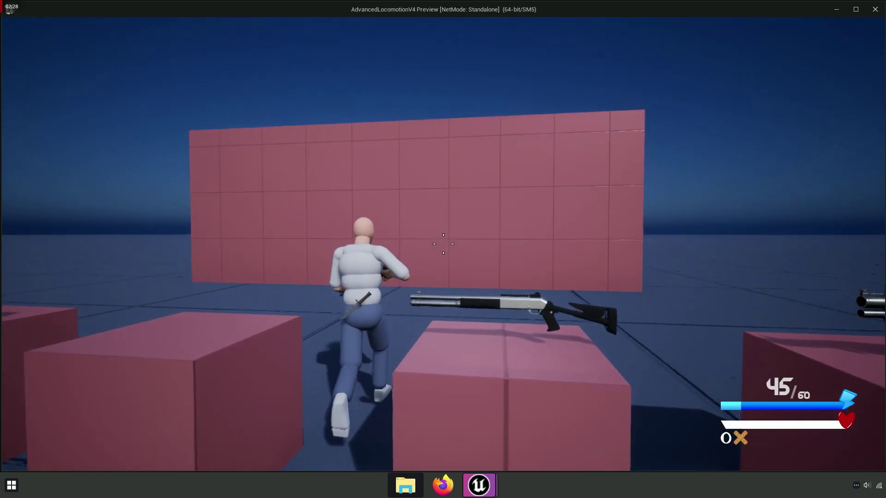
click(443, 244)
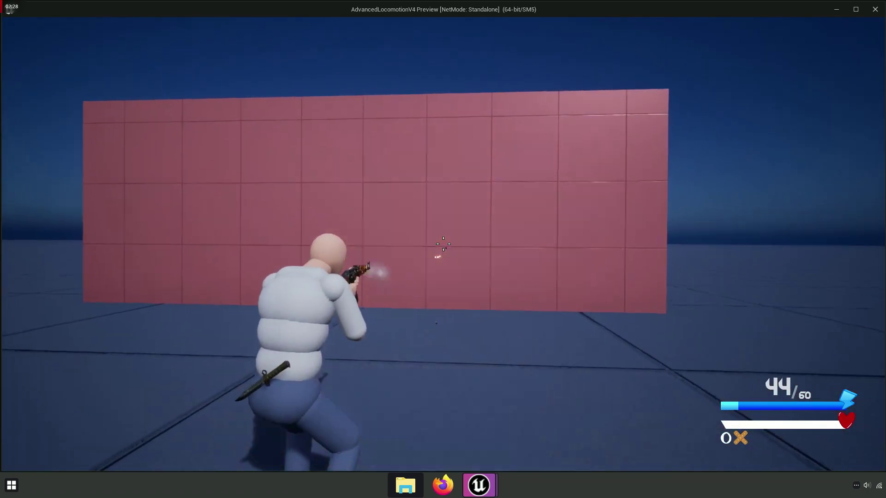
drag(443, 244, 443, 243)
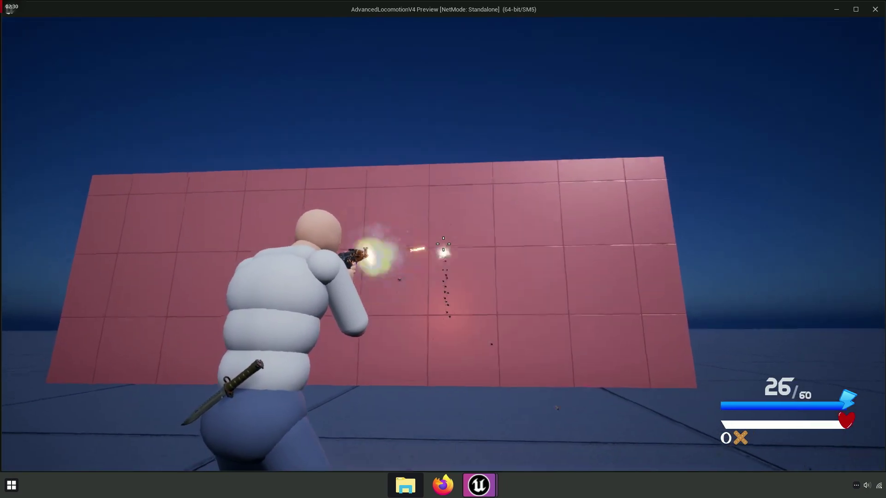
drag(443, 243, 443, 244)
key(Escape)
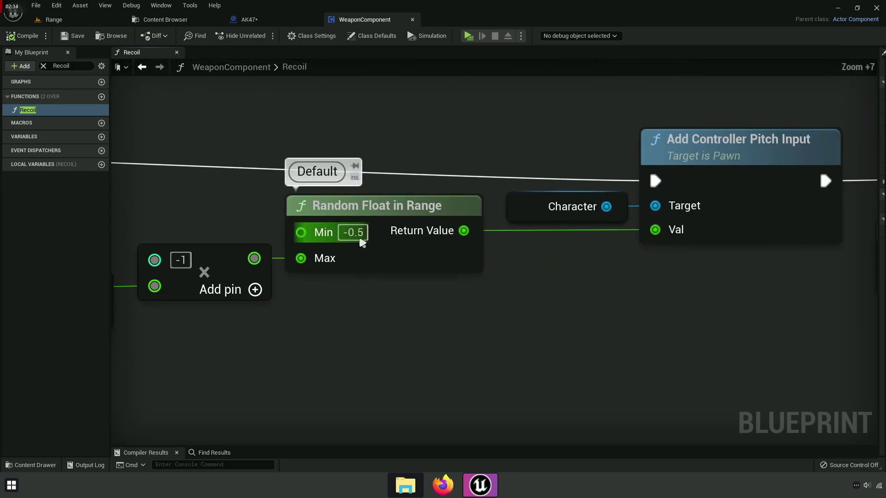
Step: Set Random Float in Range Min to 0.0 and test-fire the rifle at the wall
click(359, 234)
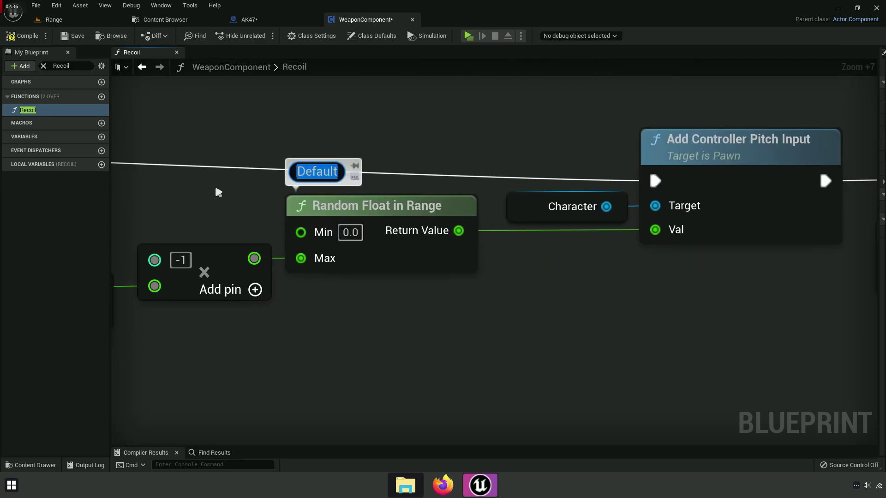
click(468, 37)
key(w)
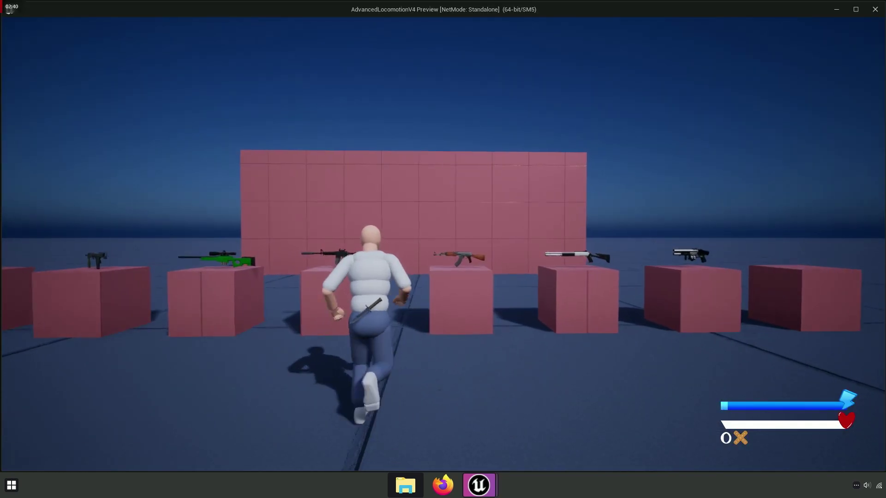
click(443, 244)
drag(443, 243, 442, 244)
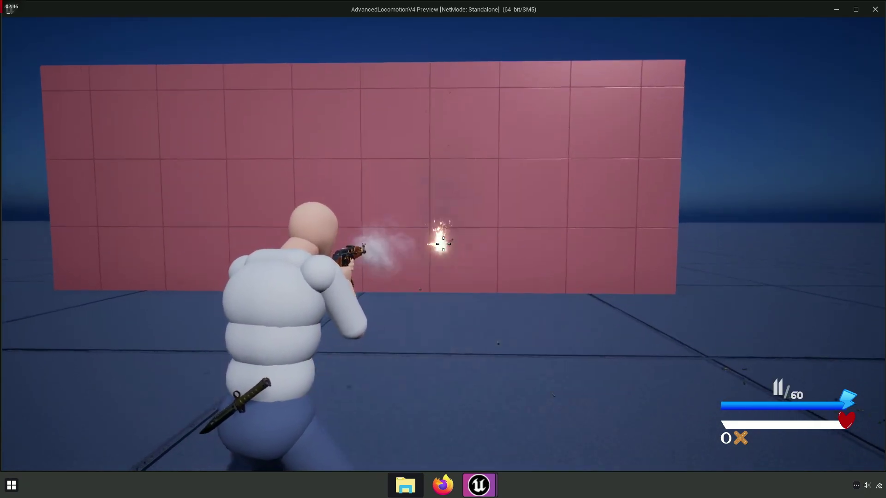
key(Escape)
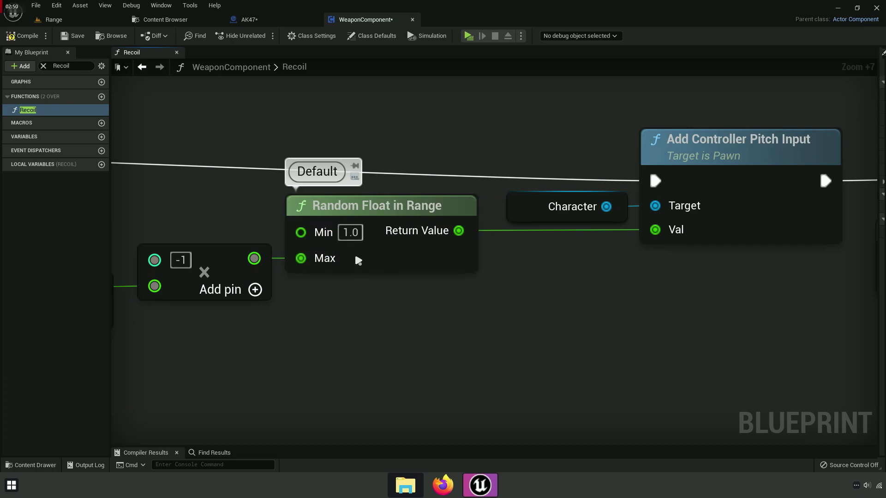
Step: Playtest the level, pick up the AK47 and spray it at the wall to check recoil with Min 1.0
click(468, 36)
key(w)
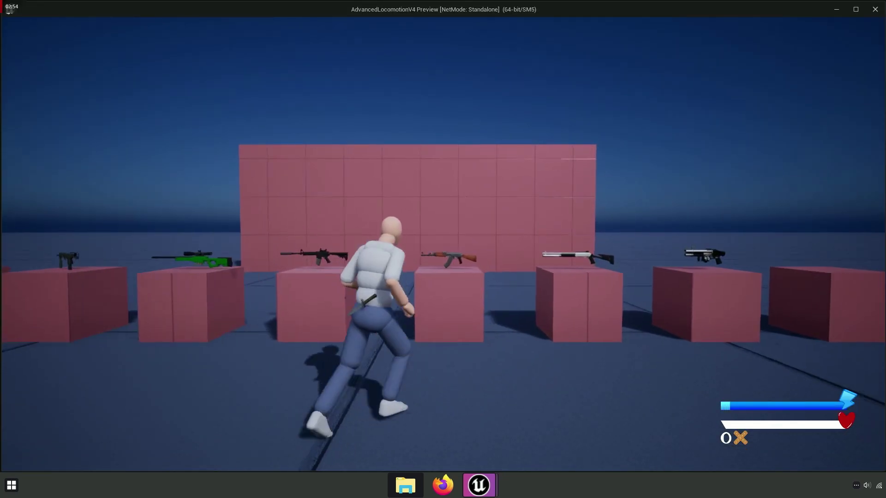
key(e)
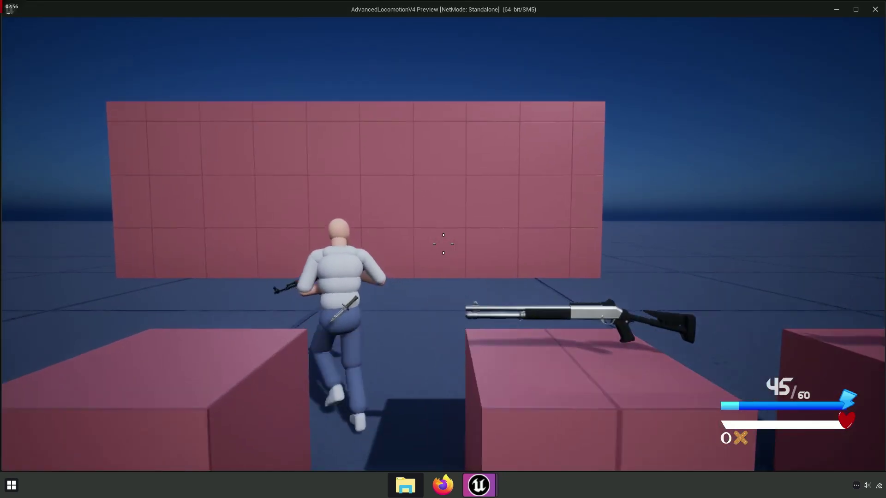
right_drag(443, 244, 443, 243)
drag(443, 243, 443, 243)
key(Escape)
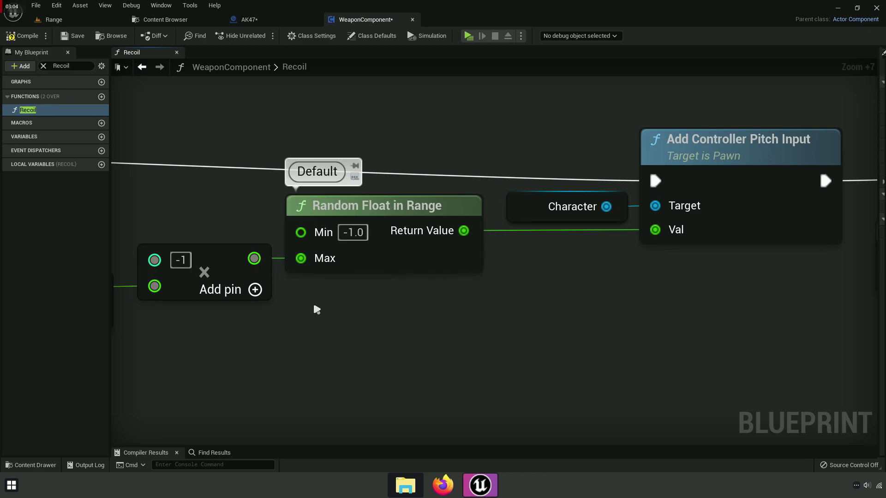
right_drag(373, 316, 468, 320)
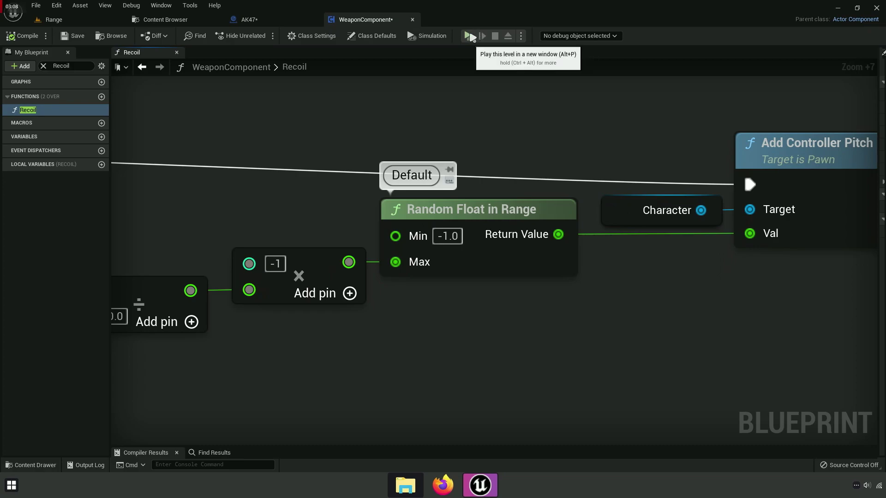
click(468, 36)
key(e)
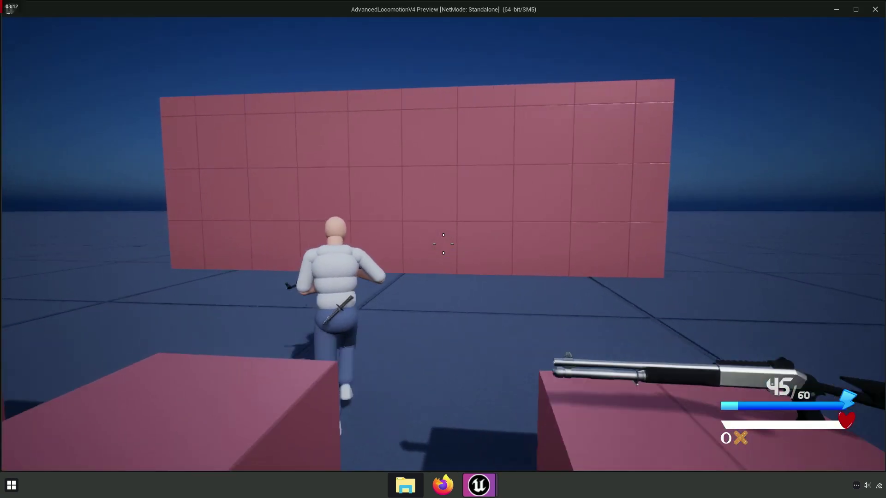
drag(443, 243, 443, 244)
key(w)
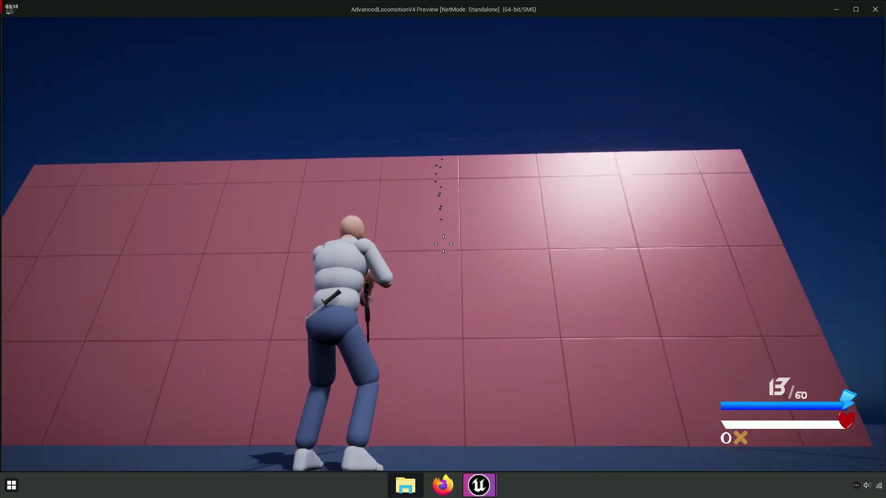
key(r)
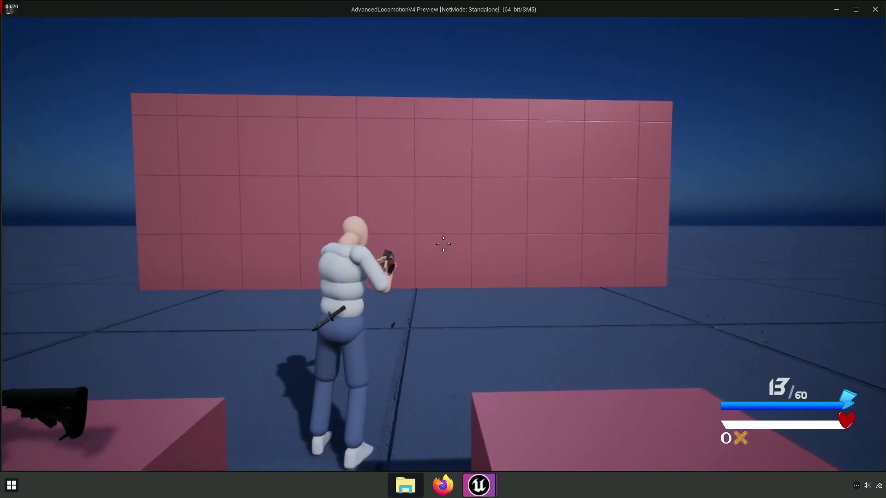
drag(442, 244, 443, 244)
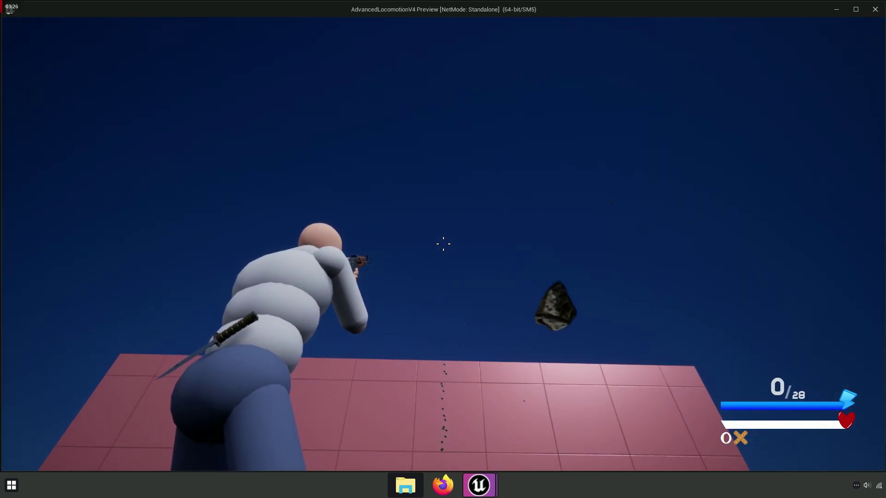
key(Escape)
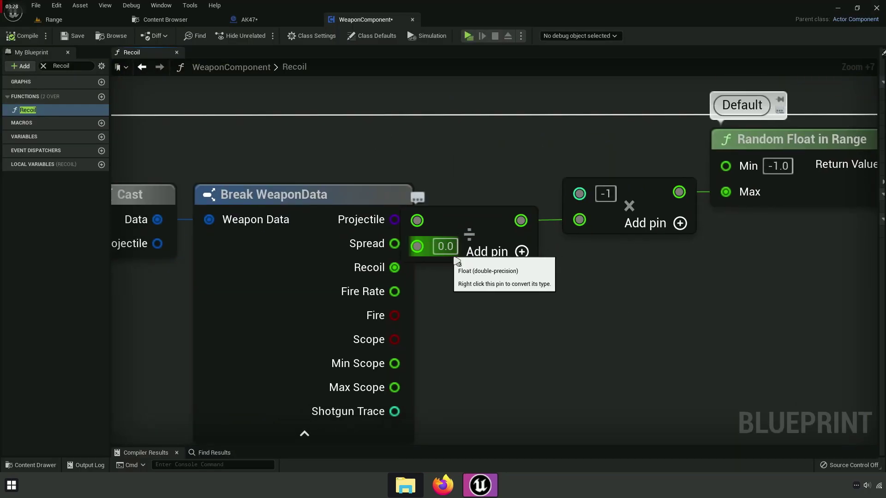
Step: Collapse Break WeaponData's extra outputs and bring the recoil divide node into view
mouse_move(457, 261)
right_down()
mouse_move(391, 288)
mouse_move(467, 196)
right_up()
click(324, 354)
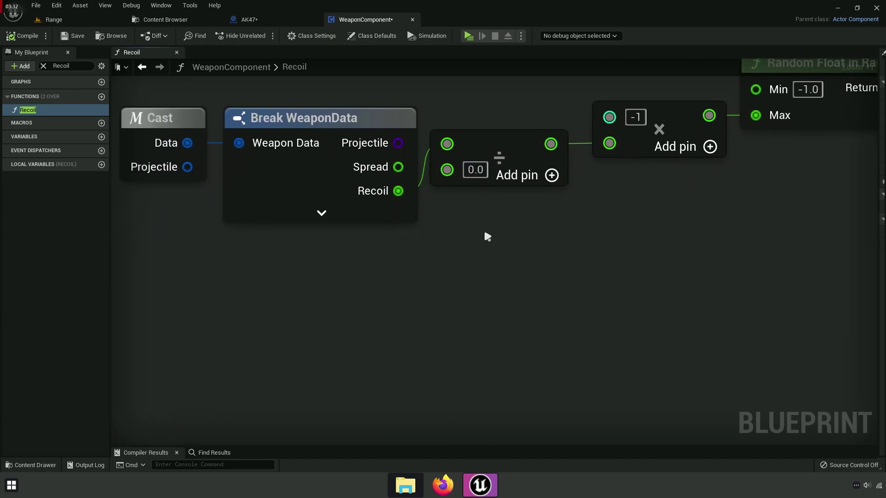
right_drag(485, 234, 444, 352)
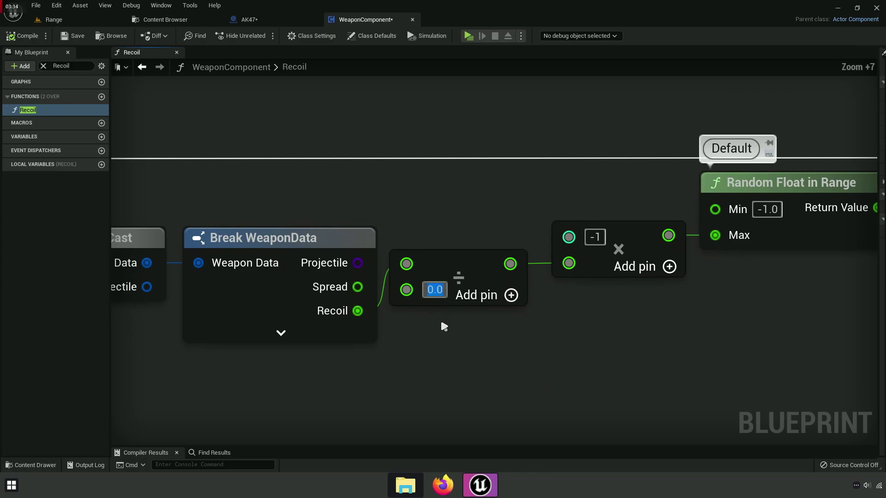
right_drag(434, 323, 464, 299)
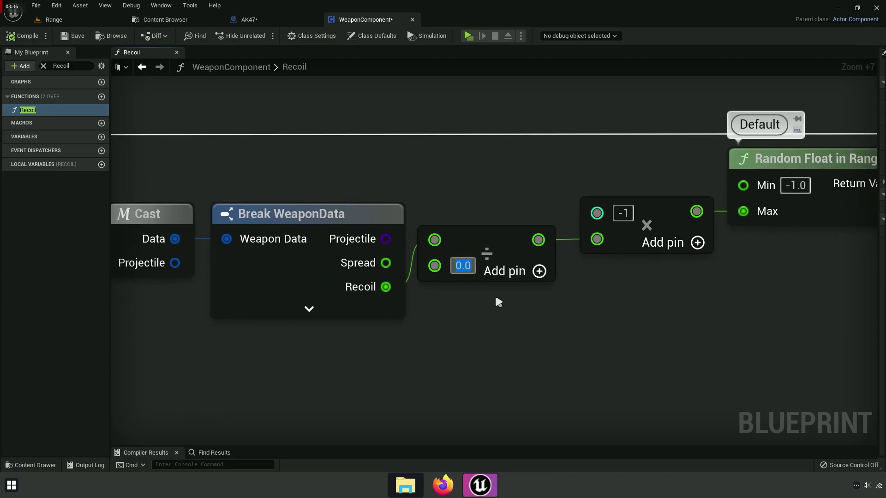
Step: Set the recoil divisor to 5 and playtest the rifle's recoil against the wall
text(5)
key(Return)
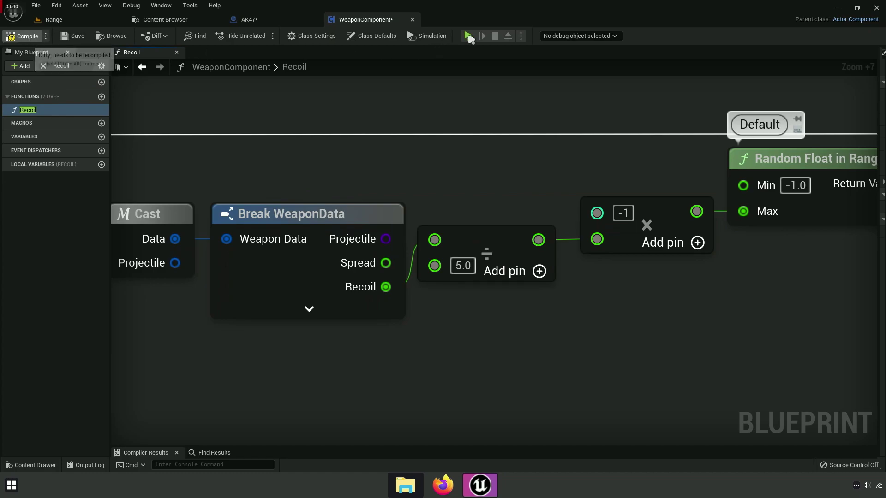
click(469, 37)
key(w)
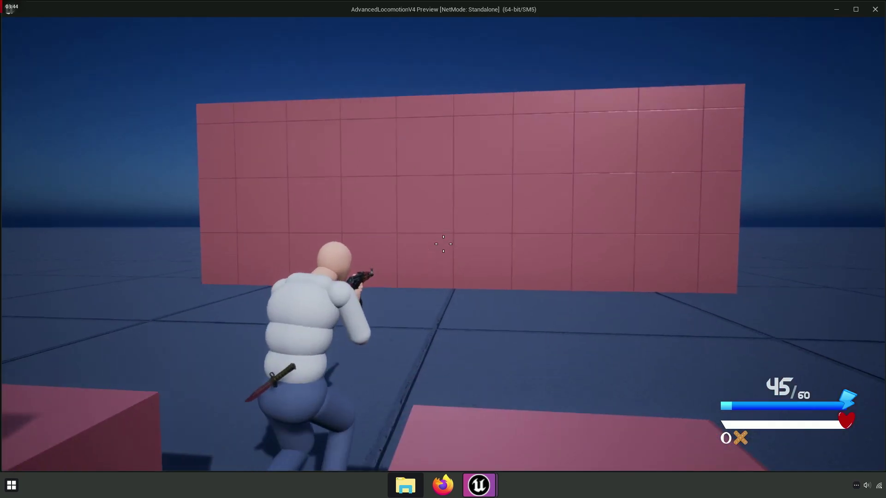
click(443, 243)
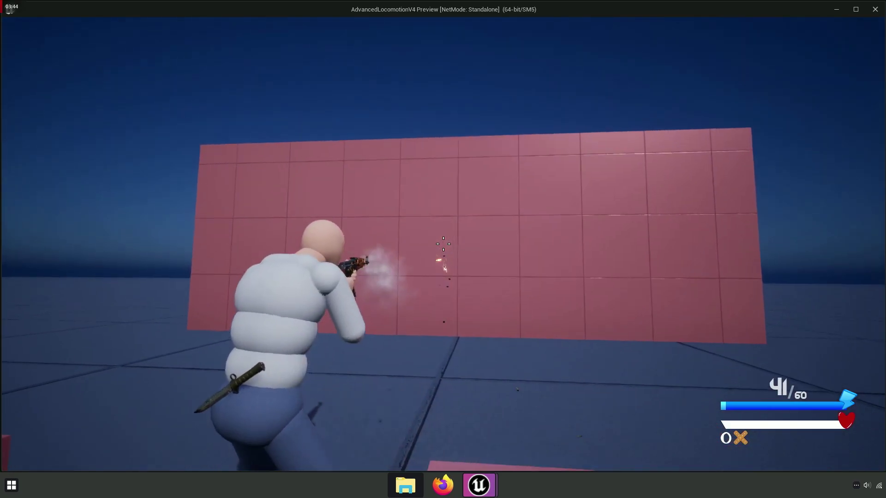
drag(443, 244, 443, 243)
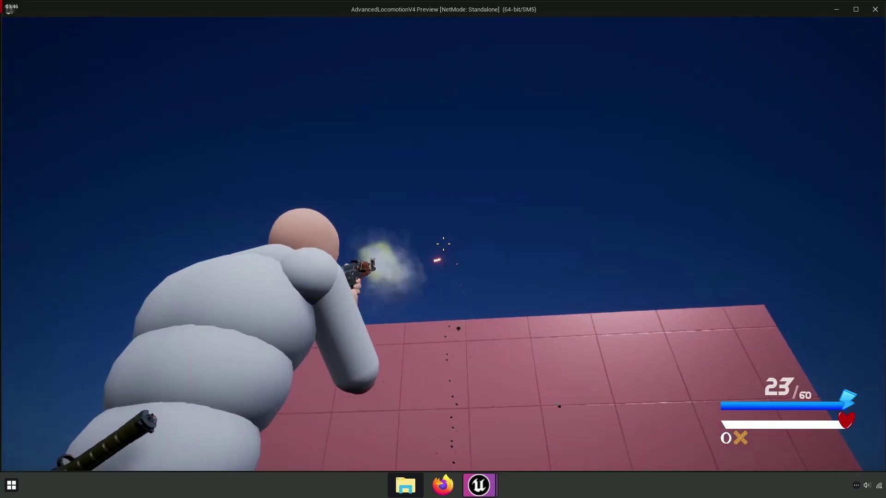
key(Escape)
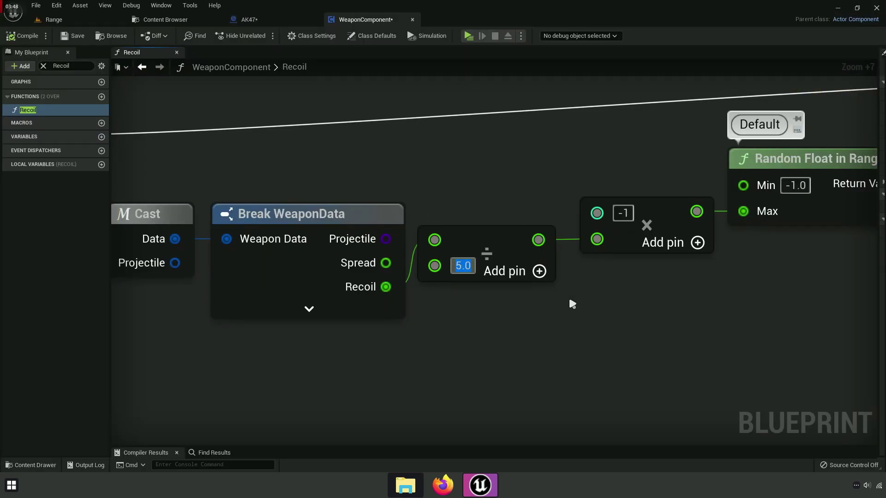
Step: Playtest the rifle with a divisor of 500, then reset the divisor to 0
text(500)
key(Return)
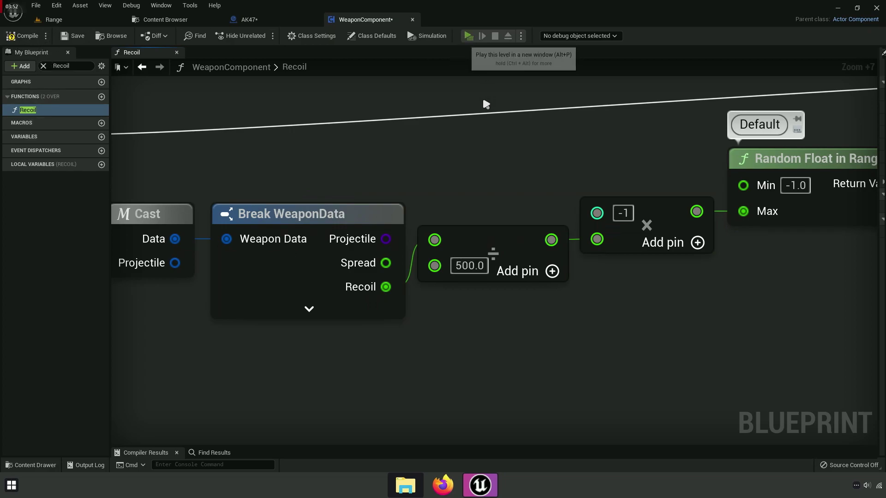
key(alt+p)
key(w)
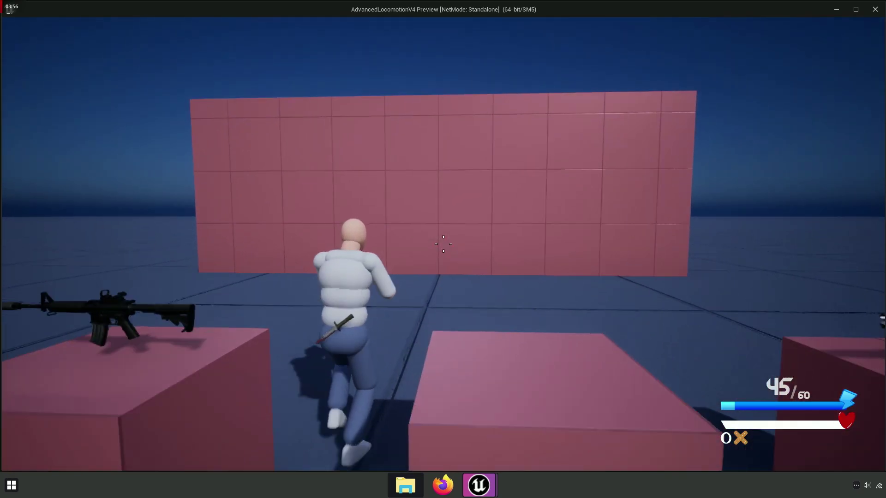
click(443, 243)
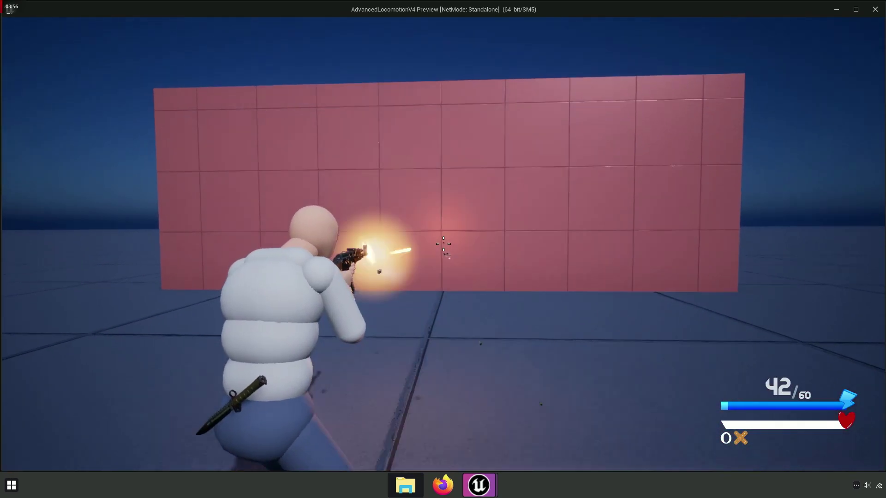
drag(443, 244, 443, 243)
key(Escape)
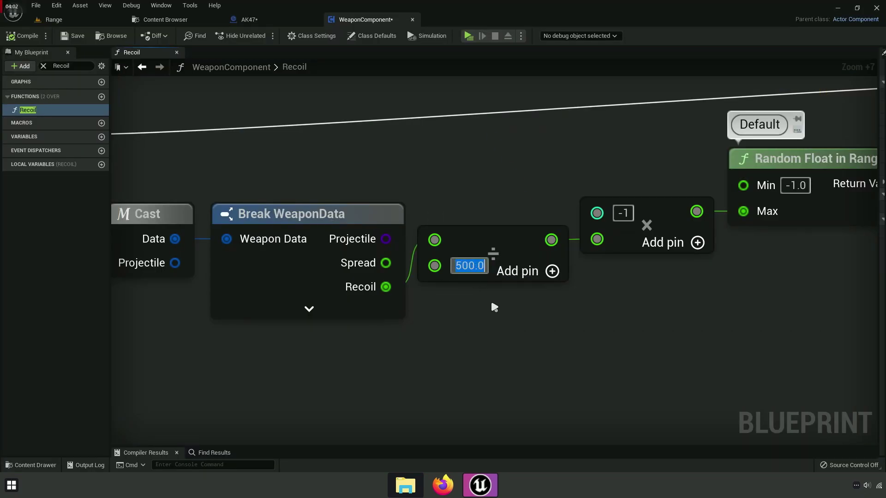
text(0)
key(Return)
text(Disabled)
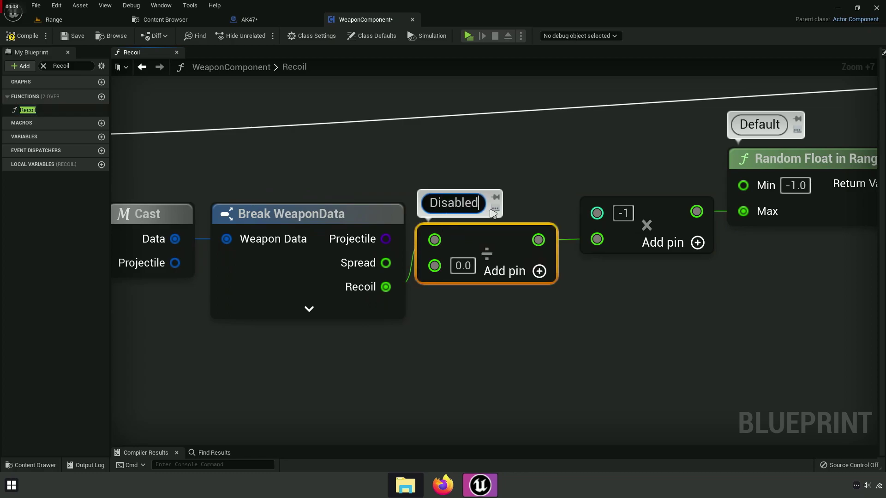
Step: Set the second Break WeaponData chain's divide node divisor to 500
right_drag(661, 300, 288, 227)
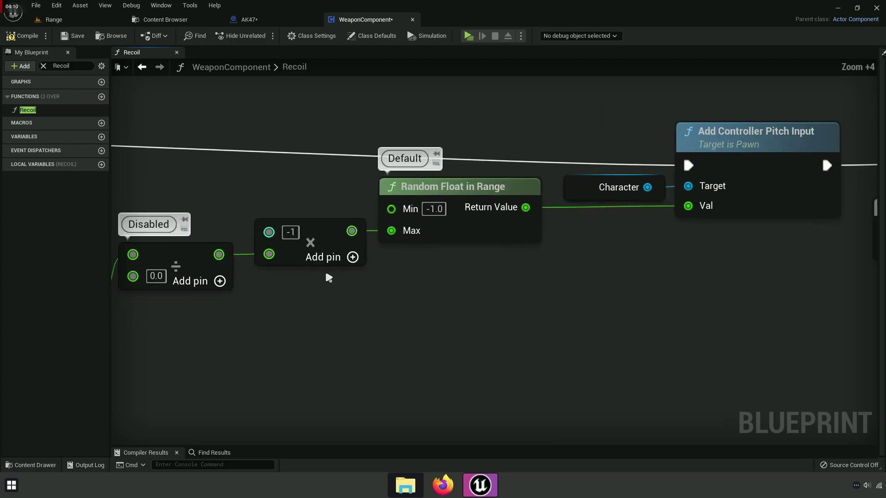
right_drag(482, 319, 217, 279)
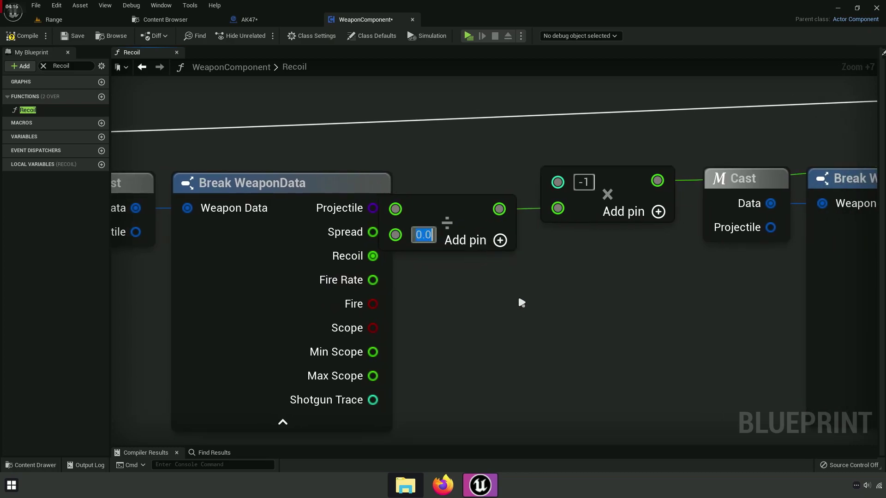
text(500)
key(Return)
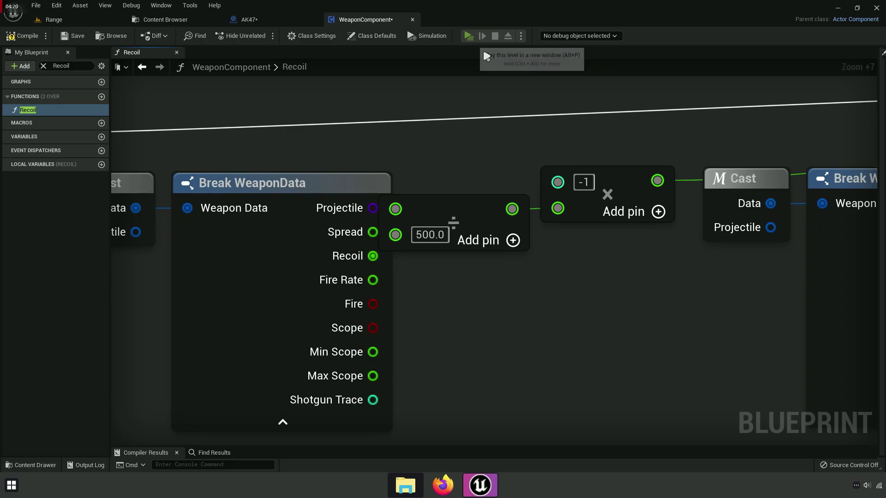
Step: Playtest the rifle's recoil at the wall, then open the AK47 construction script
click(468, 35)
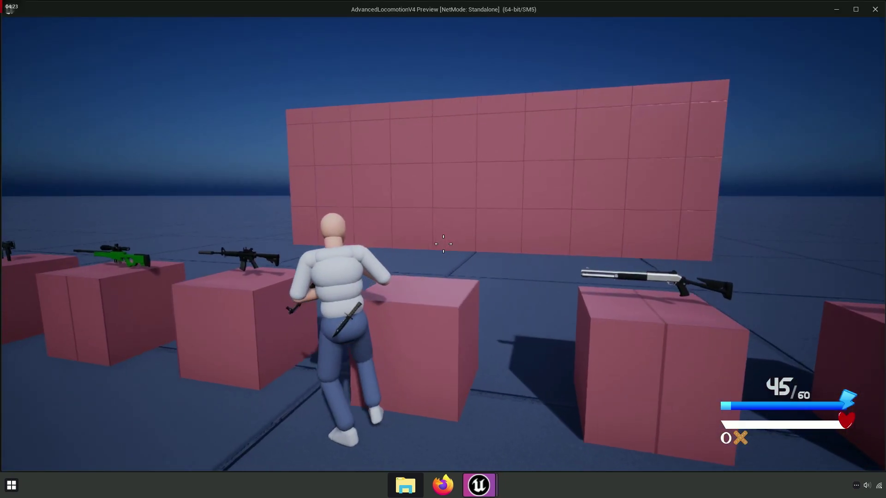
key(w)
click(443, 244)
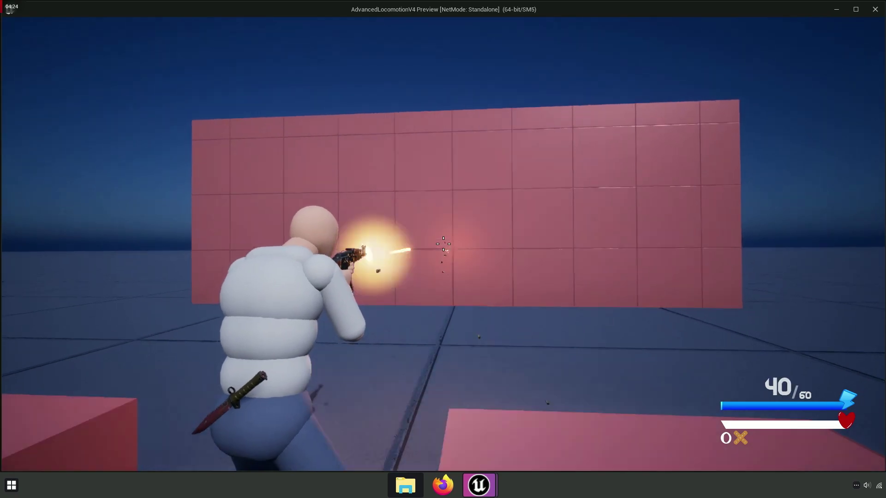
drag(443, 243, 443, 244)
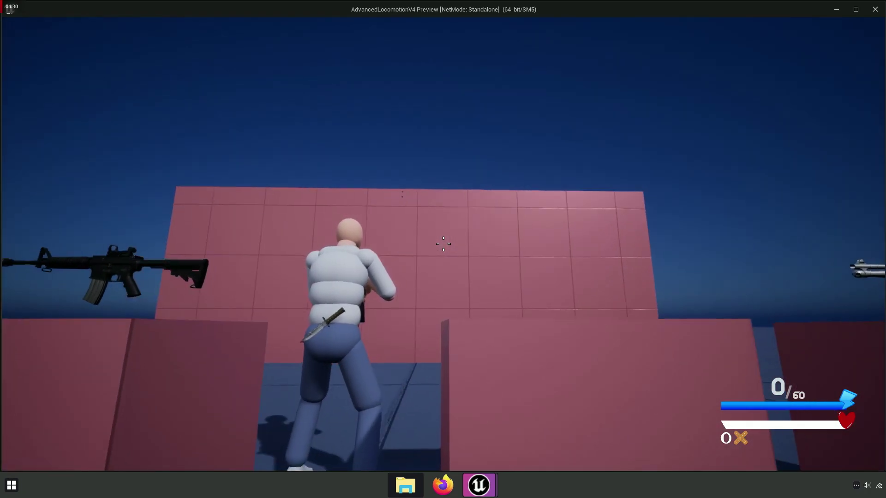
key(Escape)
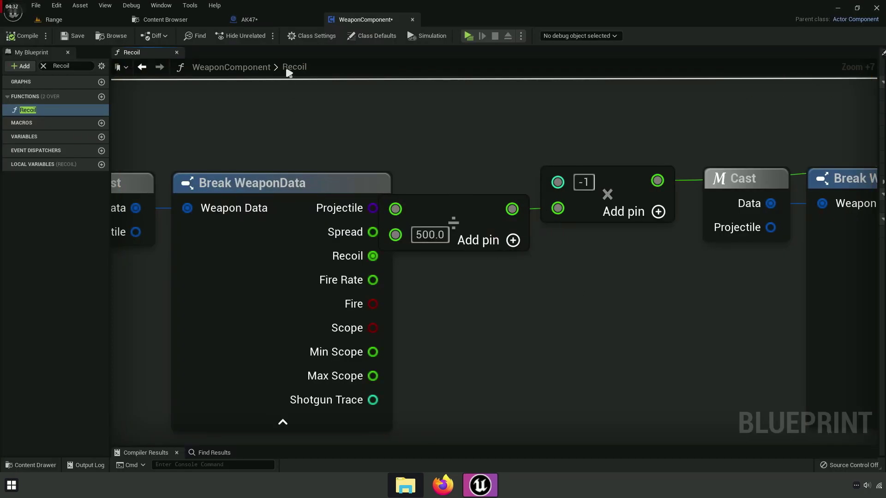
click(251, 19)
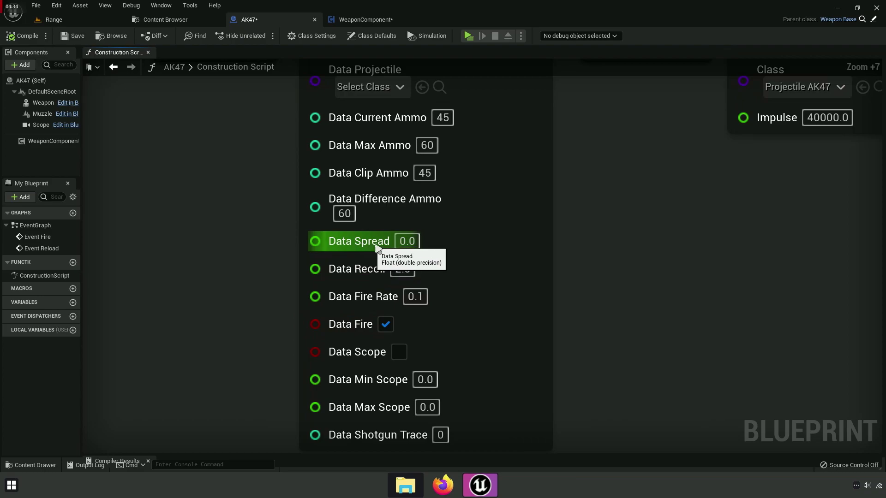
Step: In the WeaponComponent Recoil graph, collapse both Break WeaponData nodes to their first three pins
click(338, 22)
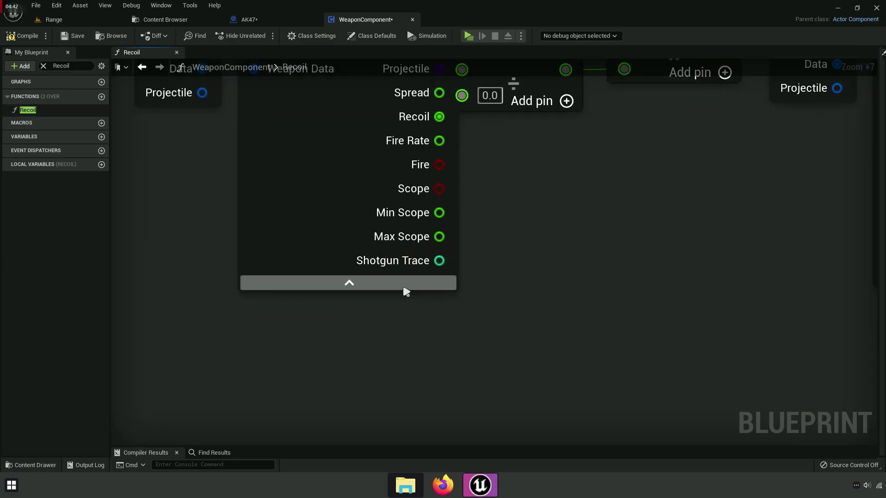
click(403, 295)
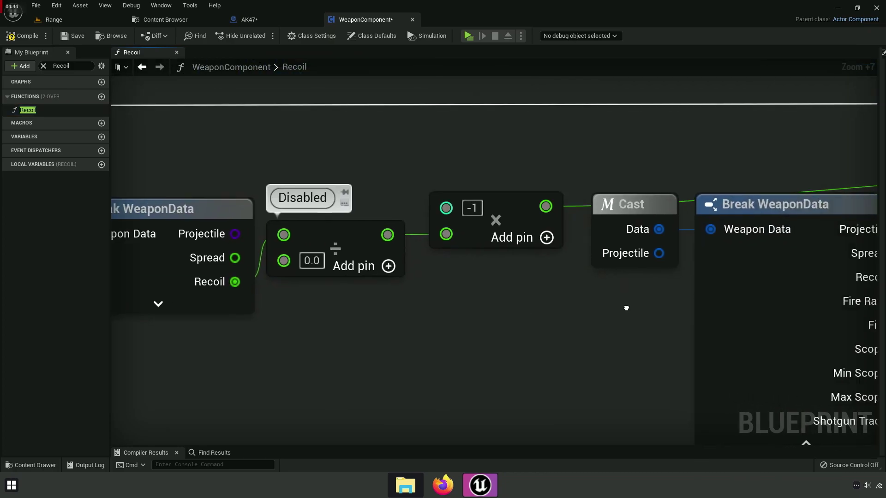
right_drag(414, 200, 115, 158)
click(474, 404)
Step: Set the second recoil divide node's divisor back to 500
right_drag(474, 407, 385, 374)
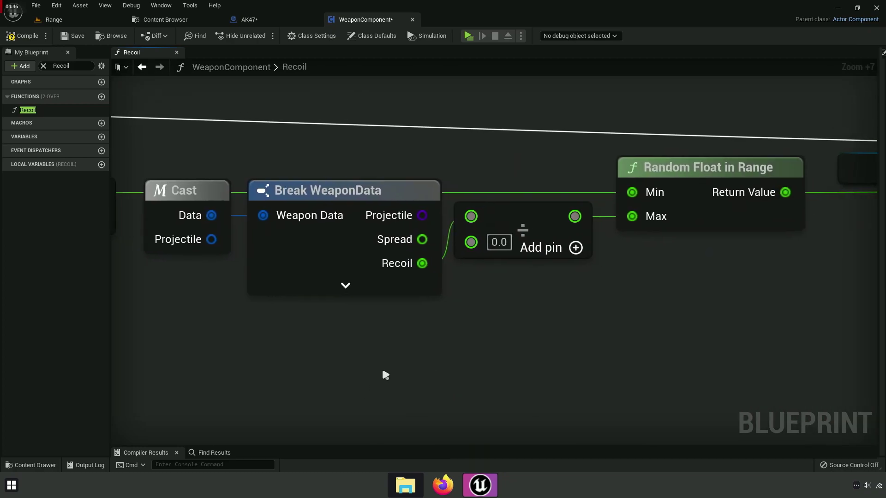
right_drag(783, 206, 649, 239)
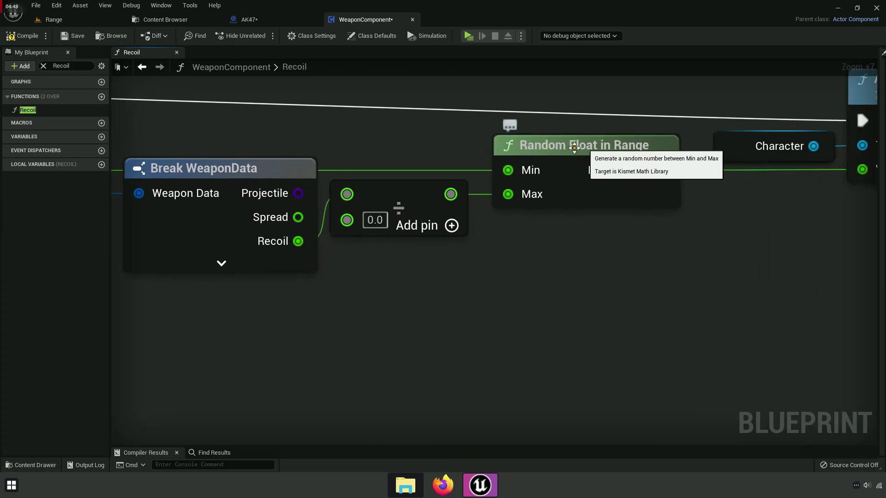
mouse_move(565, 163)
right_down()
mouse_move(811, 311)
mouse_move(593, 330)
right_up()
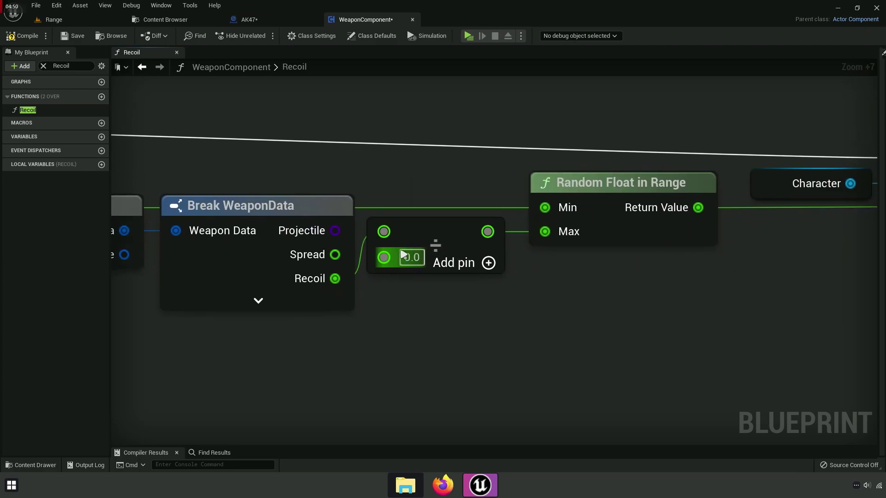
text(500)
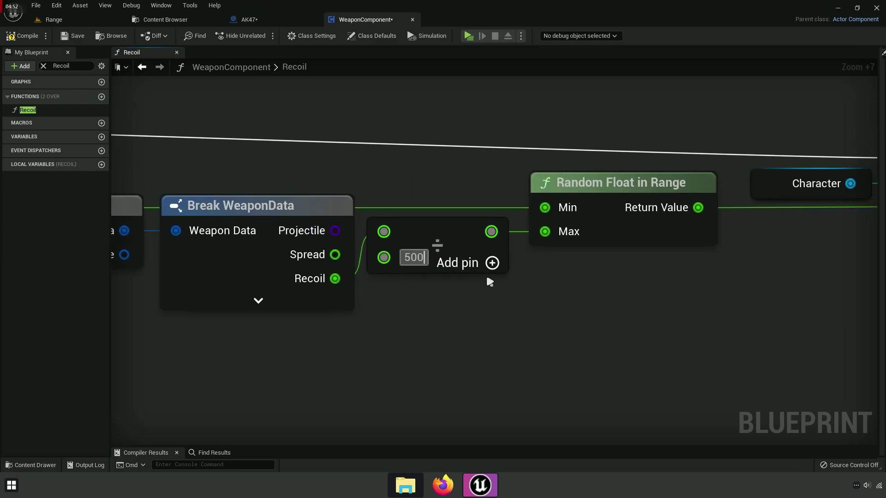
key(Return)
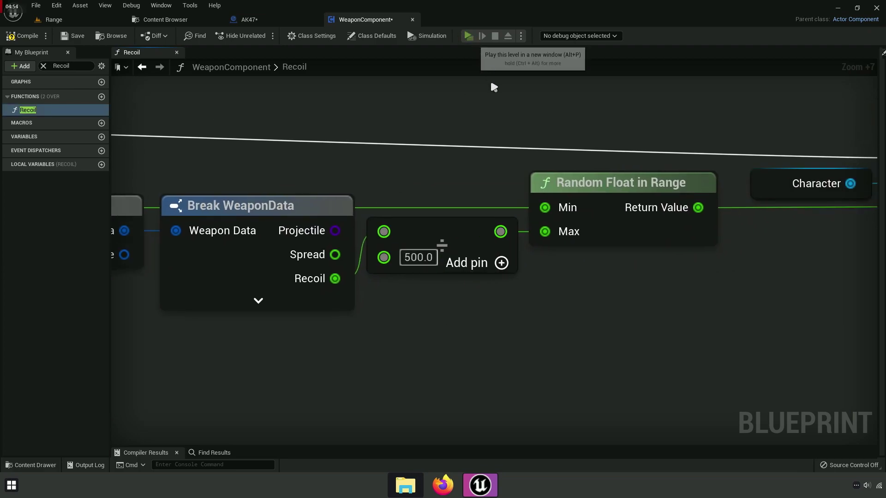
Step: Playtest the rifle, spraying the wall to watch the recoil climb, then return to the graph
key(alt+p)
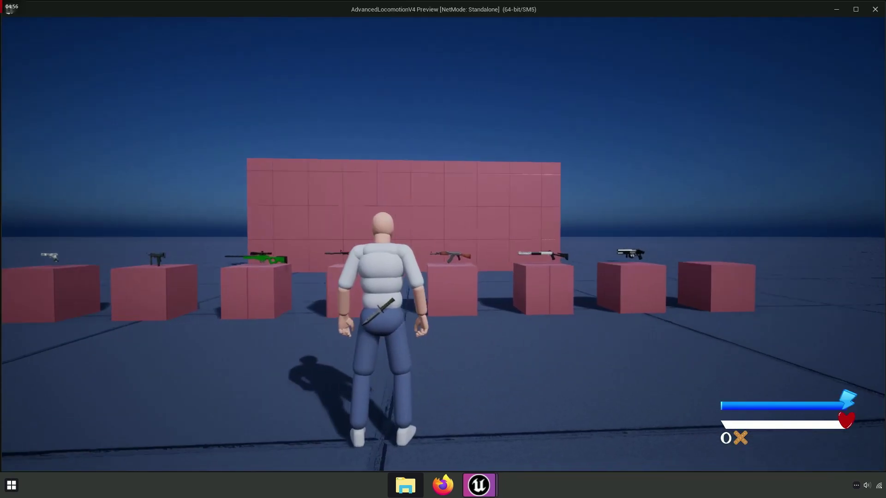
key(w)
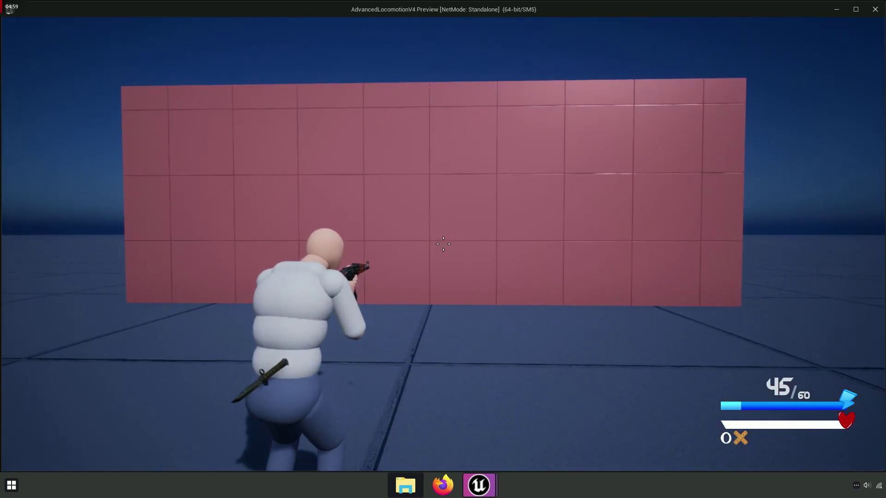
drag(443, 243, 443, 244)
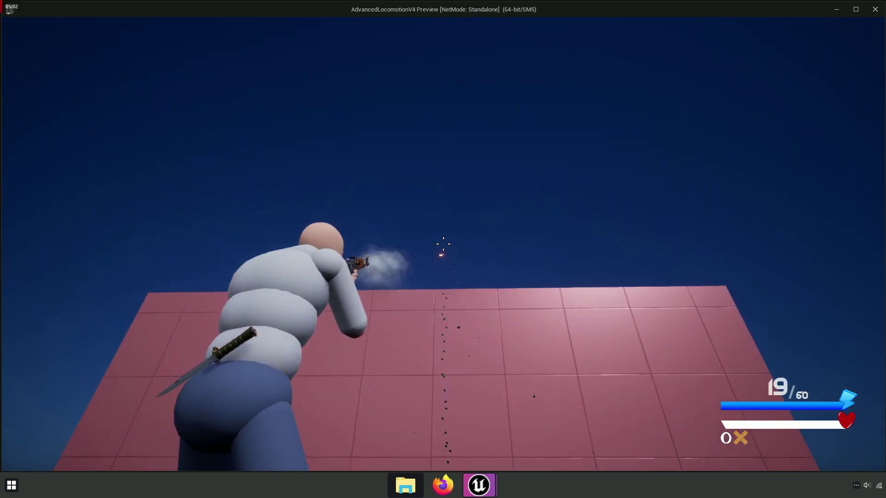
drag(443, 243, 443, 244)
key(Escape)
scroll(554, 184, down, 3)
scroll(549, 263, down, 3)
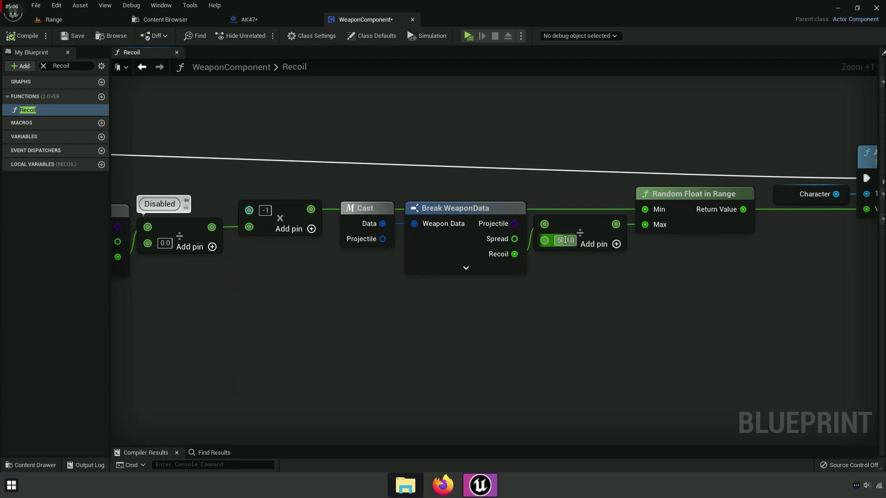
Step: Set a recoil divisor to 500 and fire at the wall while turning the camera
mouse_move(565, 240)
right_down()
mouse_move(500, 236)
mouse_move(633, 297)
right_up()
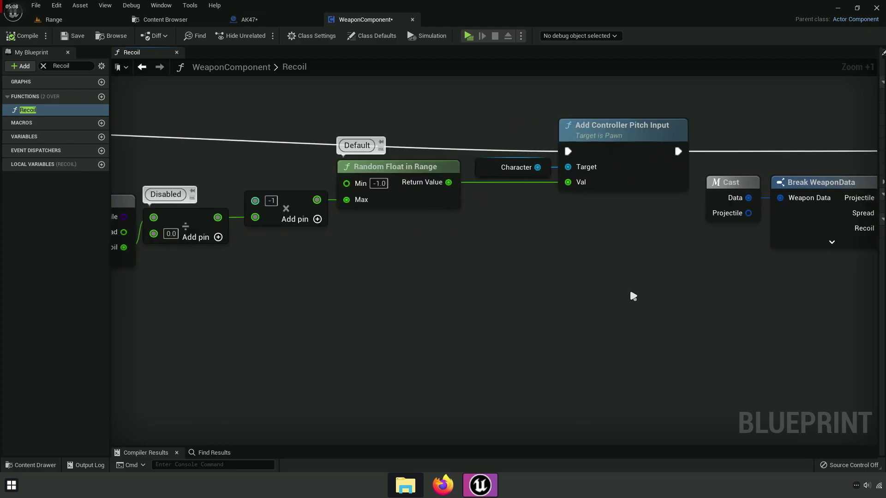
right_drag(292, 241, 427, 237)
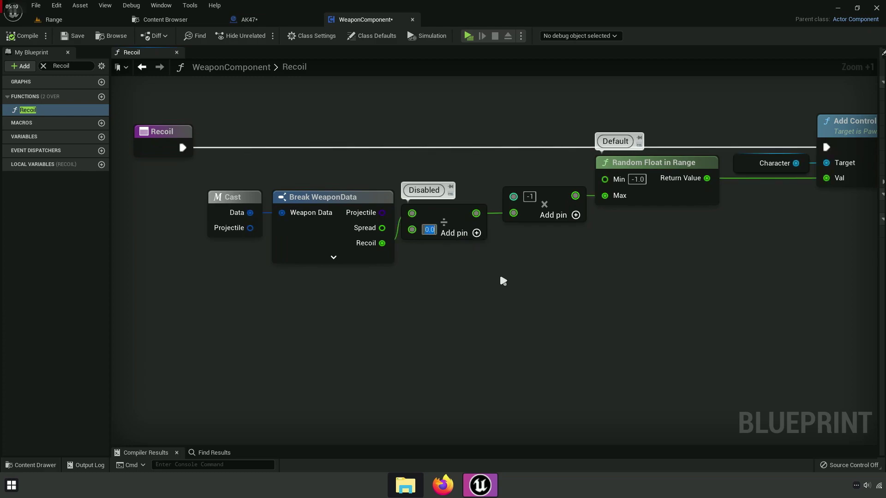
text(500)
key(Return)
scroll(481, 256, up, 6)
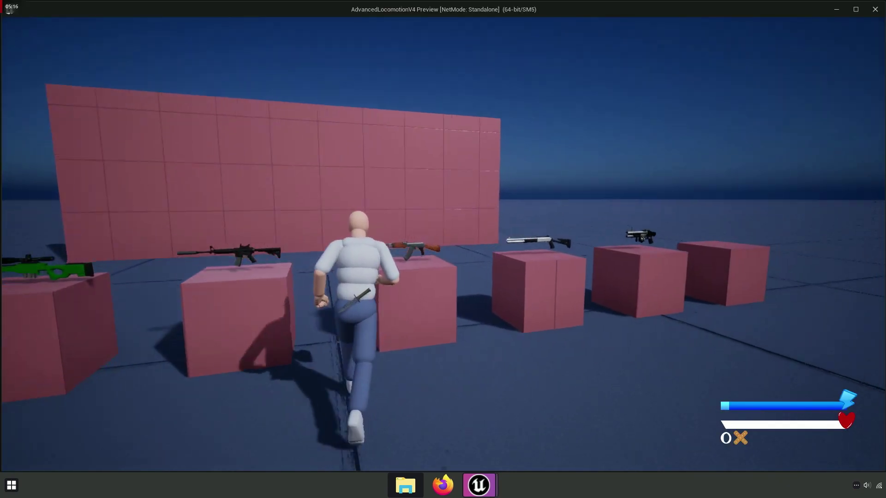
drag(442, 244, 443, 244)
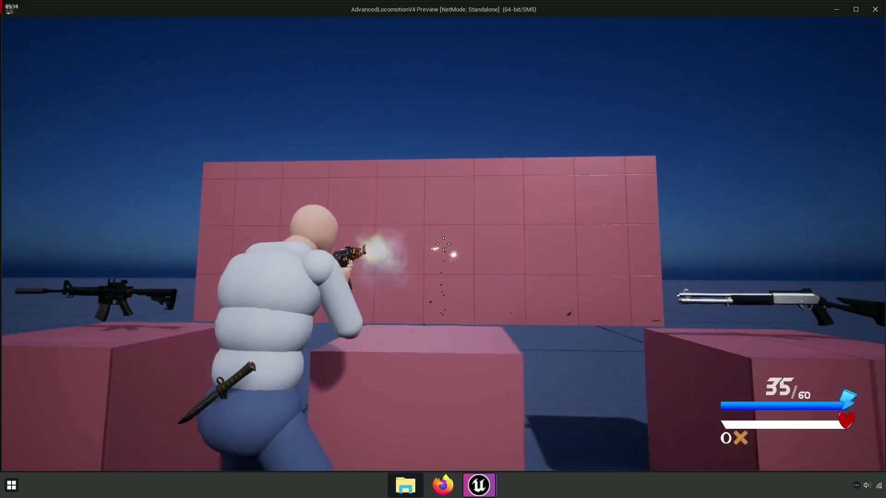
key(Escape)
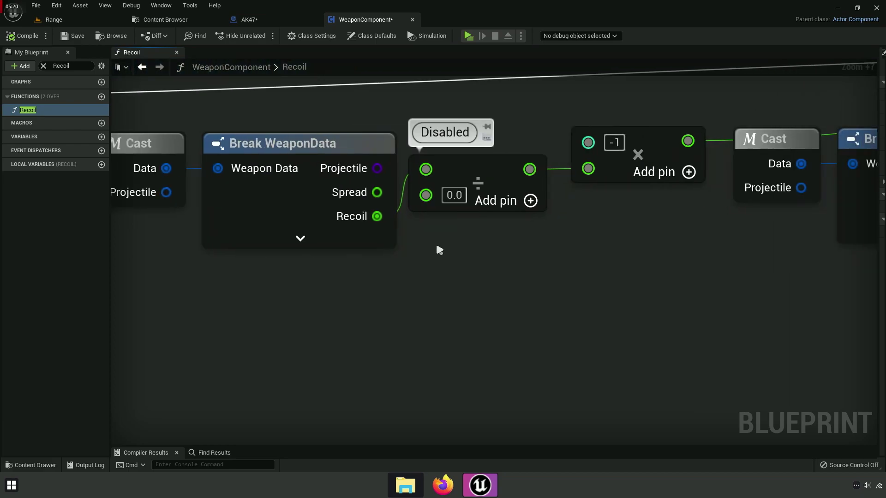
Step: Set the pitch recoil divisor to 500 and start another playtest
text(5)
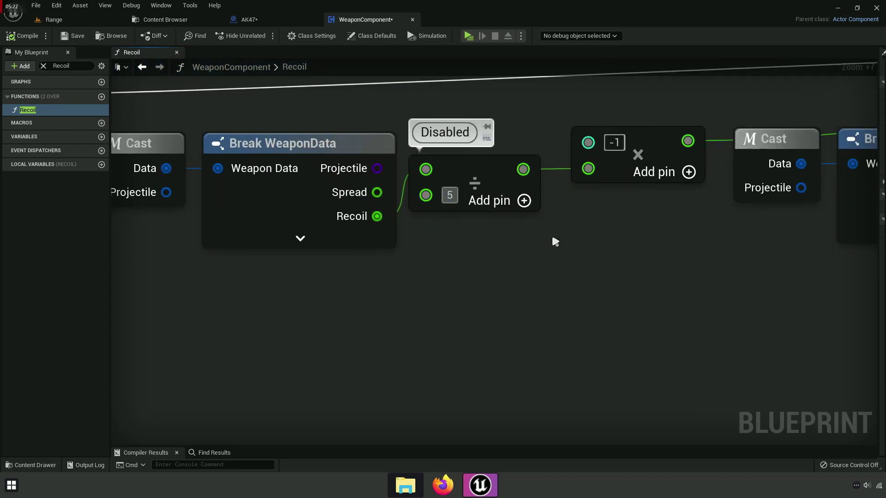
text(00)
key(Return)
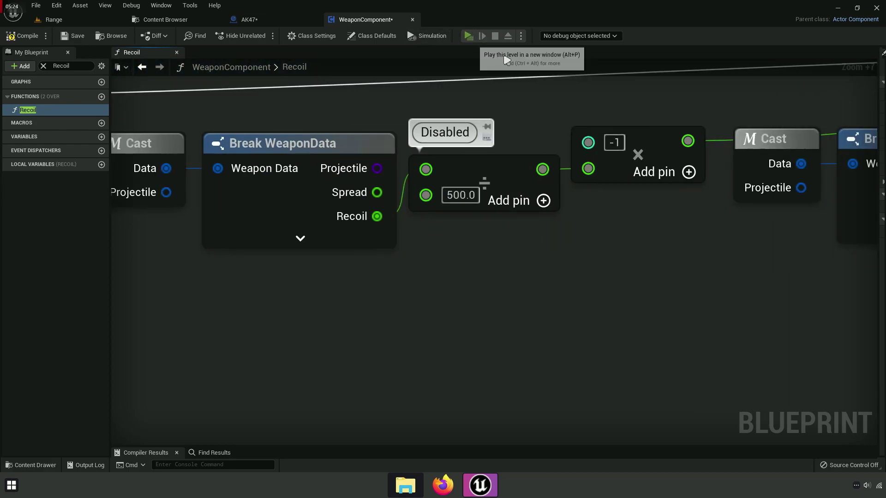
click(468, 35)
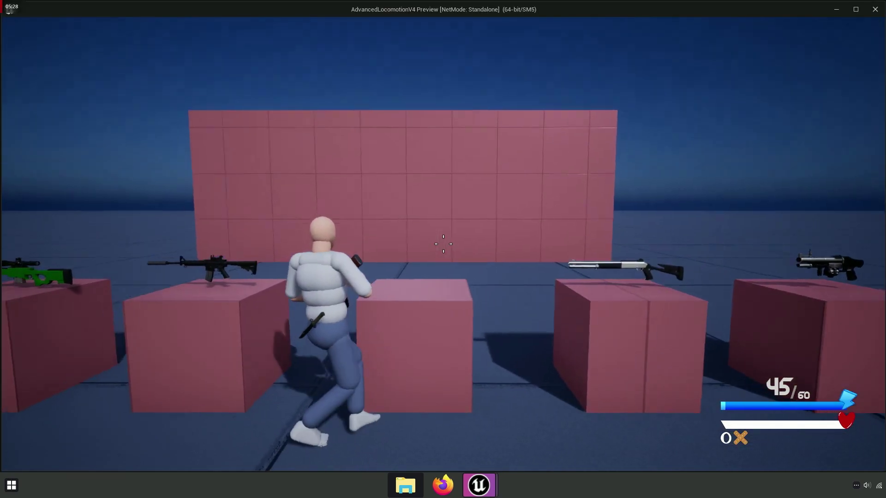
Step: Fire the rifle at the wall with both divisors at 500, then end the playtest
click(443, 243)
drag(443, 244, 443, 244)
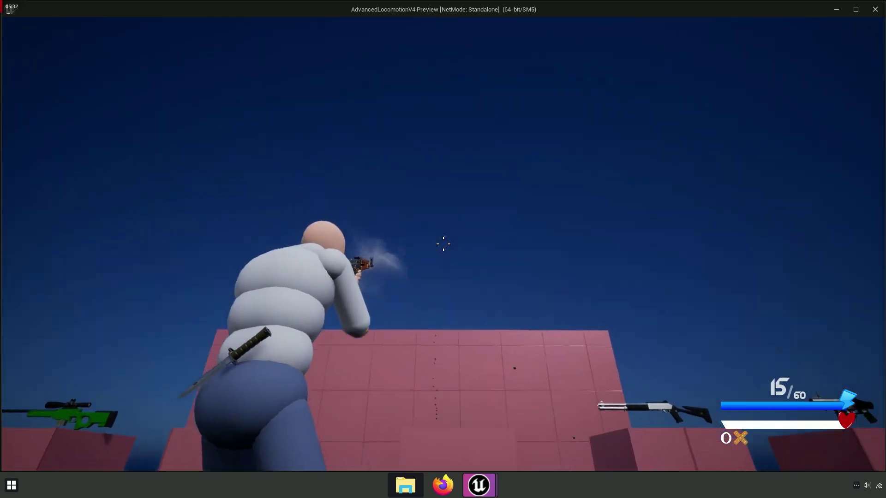
key(Escape)
Step: Inspect the yaw and pitch recoil divide nodes in the Recoil graph
mouse_move(147, 274)
right_down()
mouse_move(477, 332)
mouse_move(879, 318)
mouse_move(723, 325)
right_up()
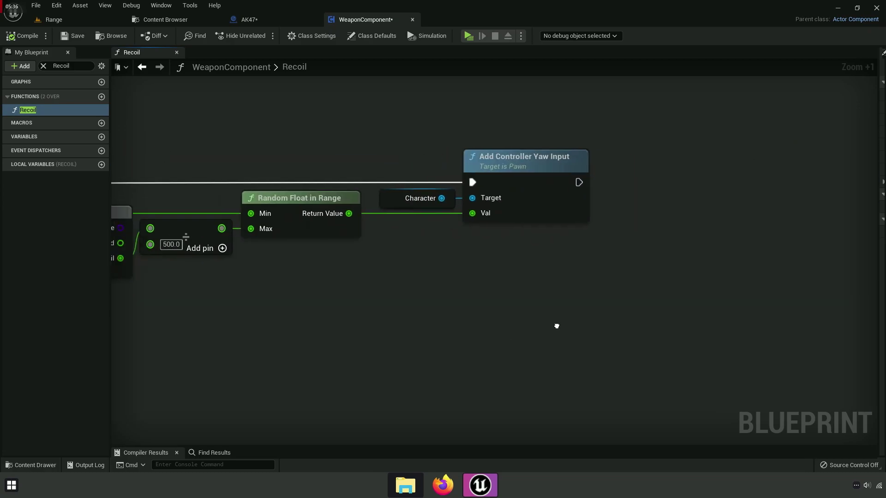
scroll(690, 322, down, 4)
scroll(494, 308, down, 1)
scroll(494, 309, up, 5)
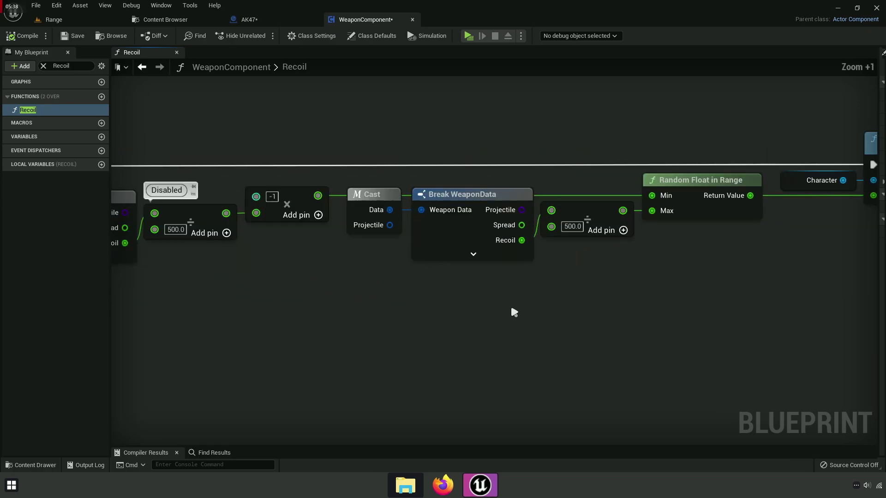
mouse_move(510, 303)
right_down()
mouse_move(778, 308)
mouse_move(529, 310)
right_up()
scroll(277, 235, up, 5)
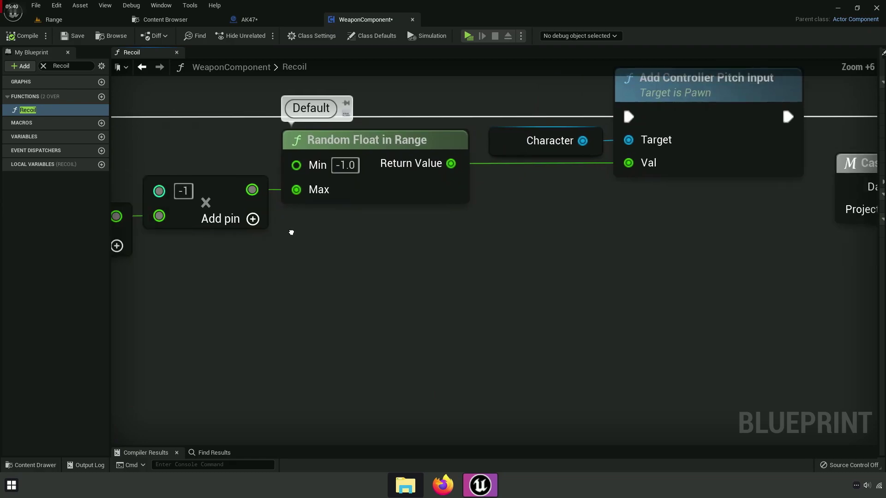
right_drag(877, 215, 442, 275)
key(Return)
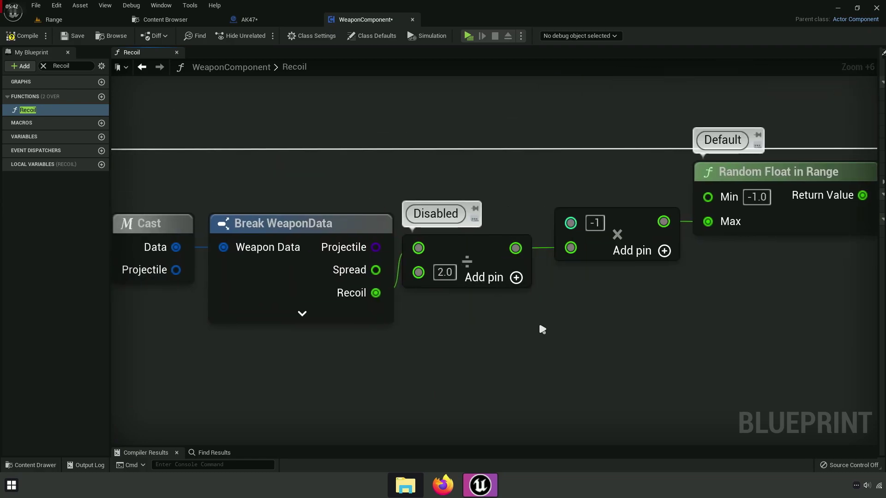
Step: Set the yaw recoil divide node's divisor to 2.0, then view the AK47 construction script
right_drag(541, 329, 401, 249)
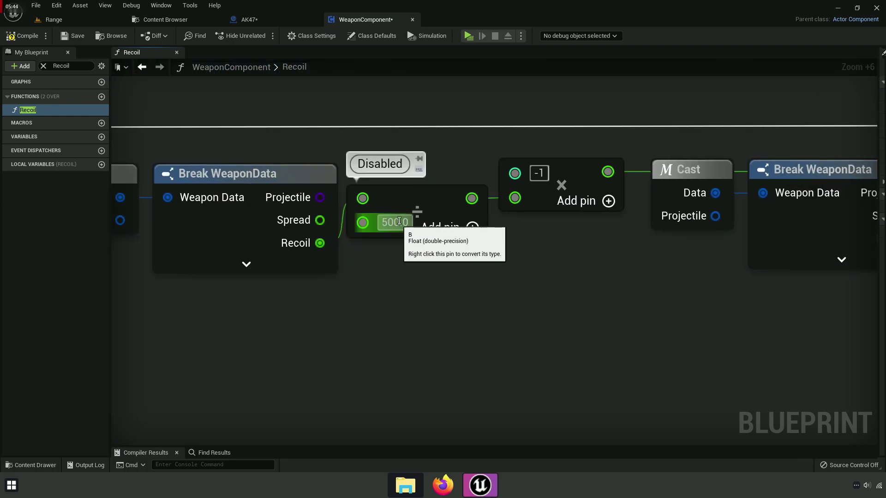
right_drag(428, 229, 534, 218)
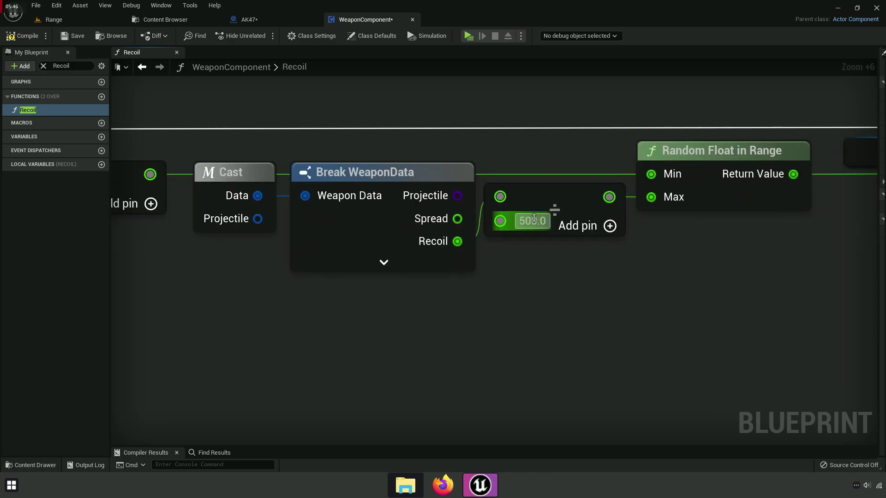
text(2)
key(Return)
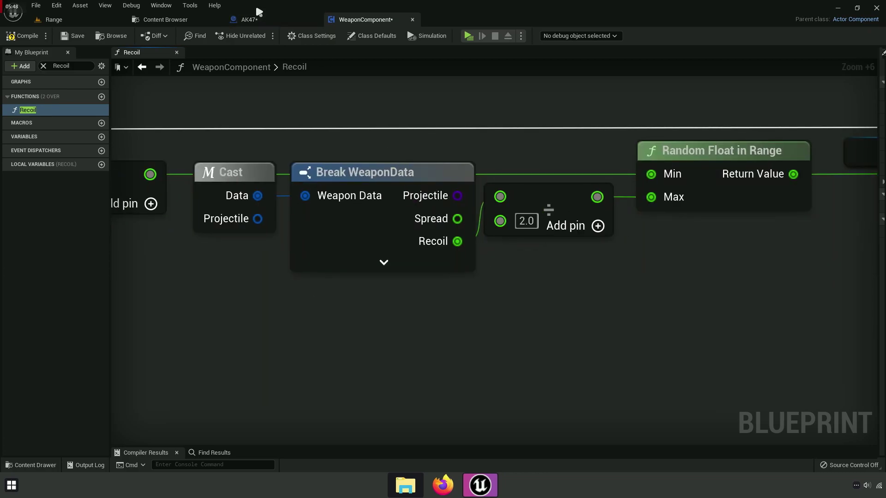
click(256, 21)
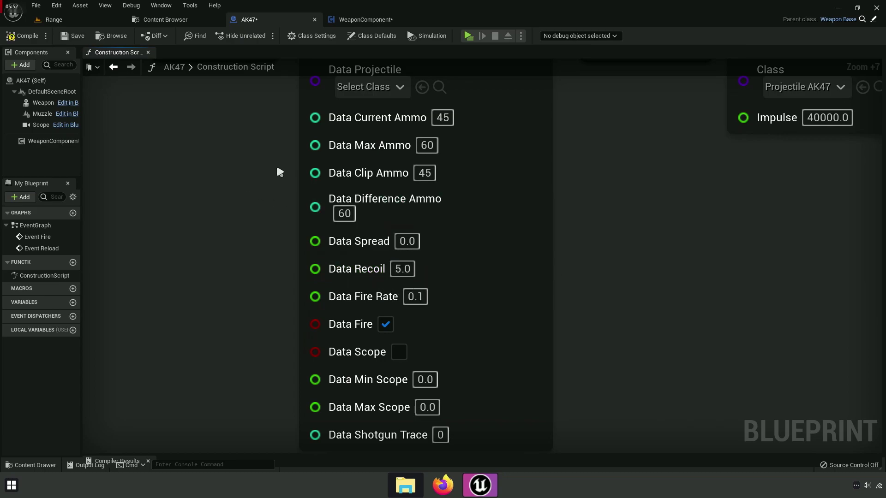
Step: Pick up the AK47 and spray the wall in a playtest, then return to the WeaponComponent graph
click(473, 48)
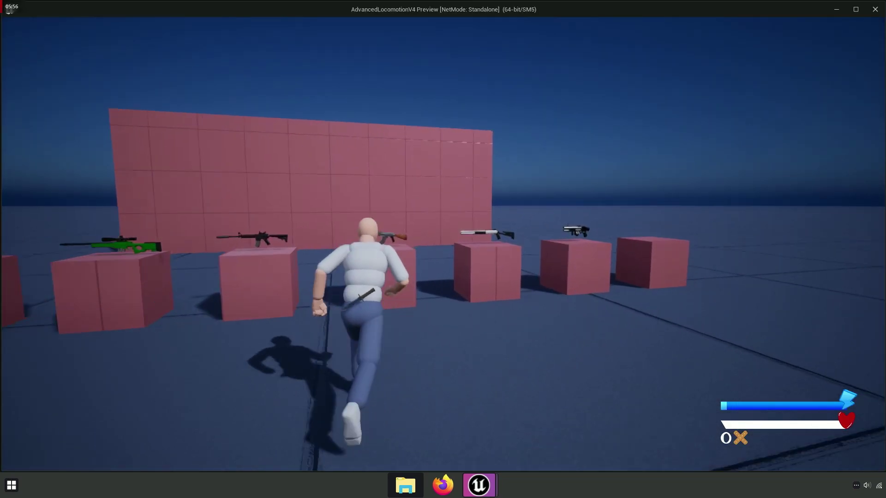
key(e)
click(443, 244)
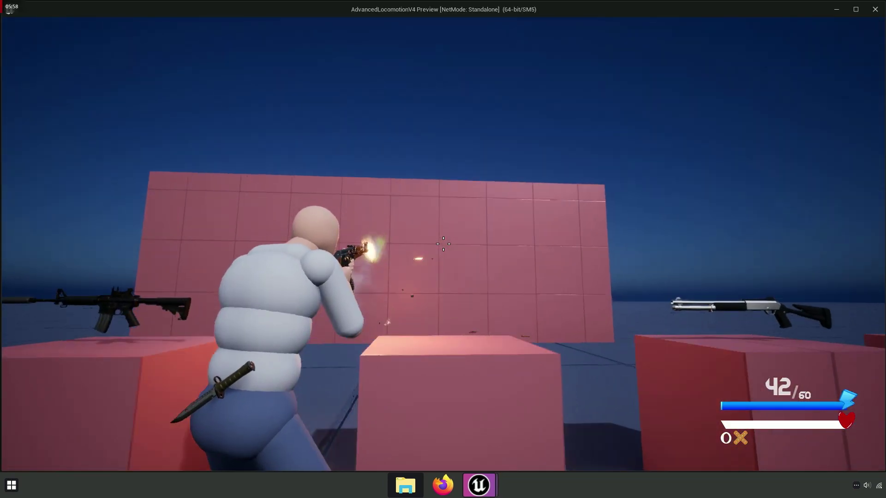
drag(443, 244, 443, 243)
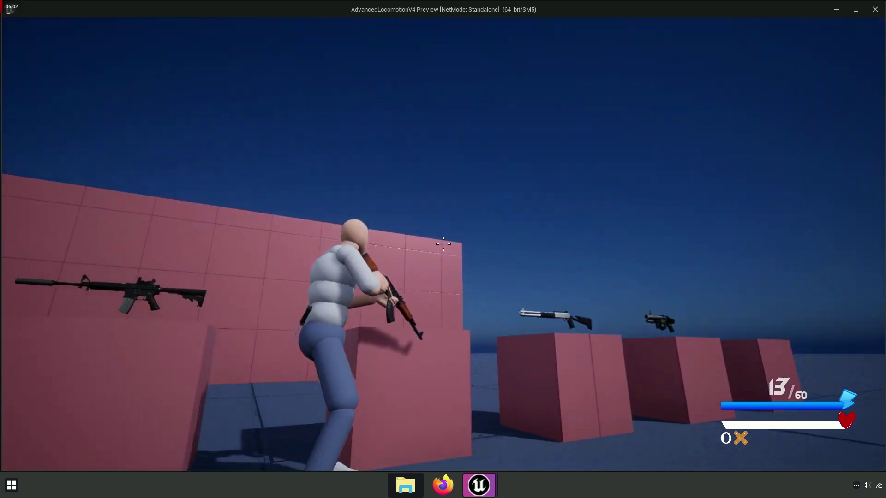
key(Escape)
click(366, 19)
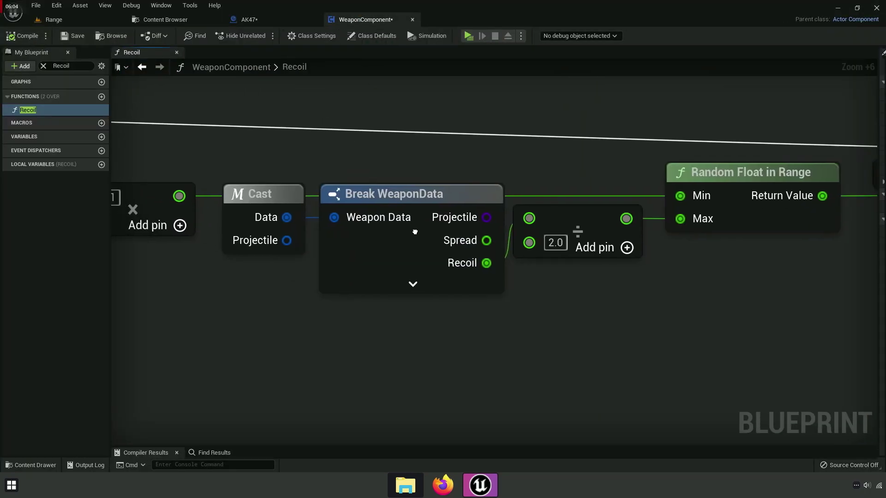
Step: Inspect the pitch recoil nodes in the Recoil graph and confirm the pitch divisor is 0.0
right_drag(775, 288, 358, 287)
scroll(568, 288, down, 2)
scroll(350, 242, up, 4)
scroll(424, 224, up, 2)
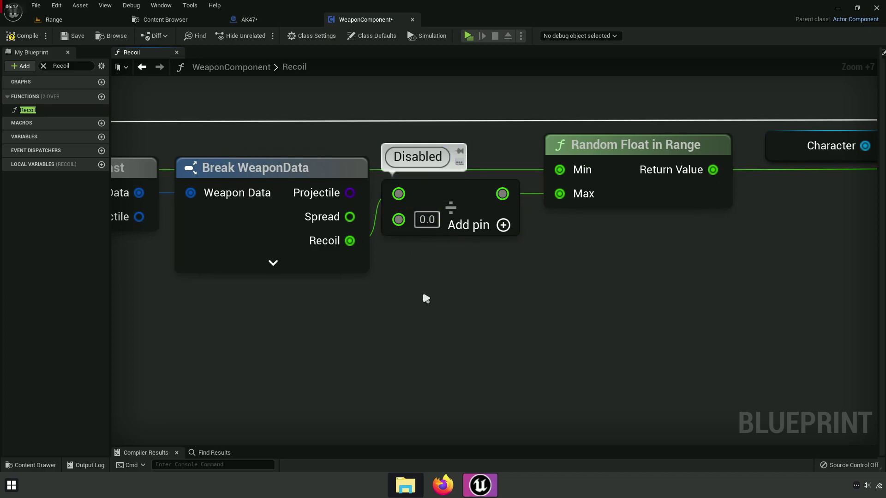
right_drag(425, 298, 573, 275)
scroll(623, 283, down, 6)
scroll(550, 224, up, 4)
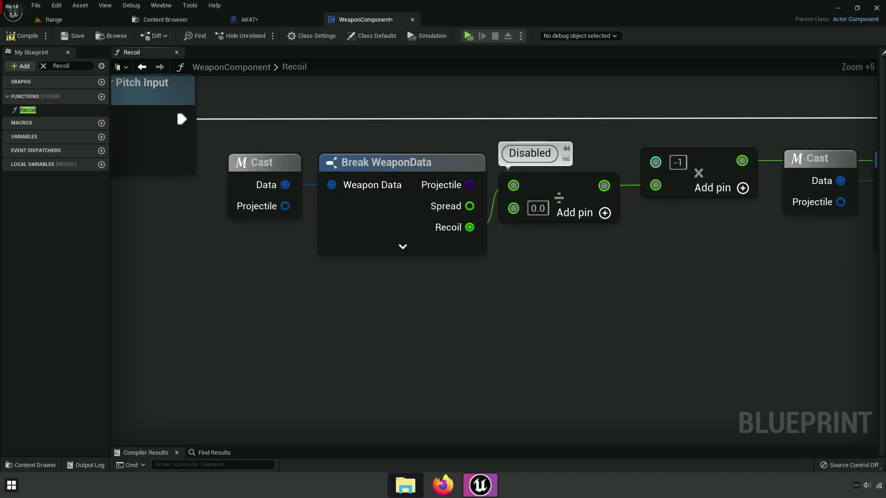
scroll(759, 265, down, 4)
scroll(473, 249, up, 4)
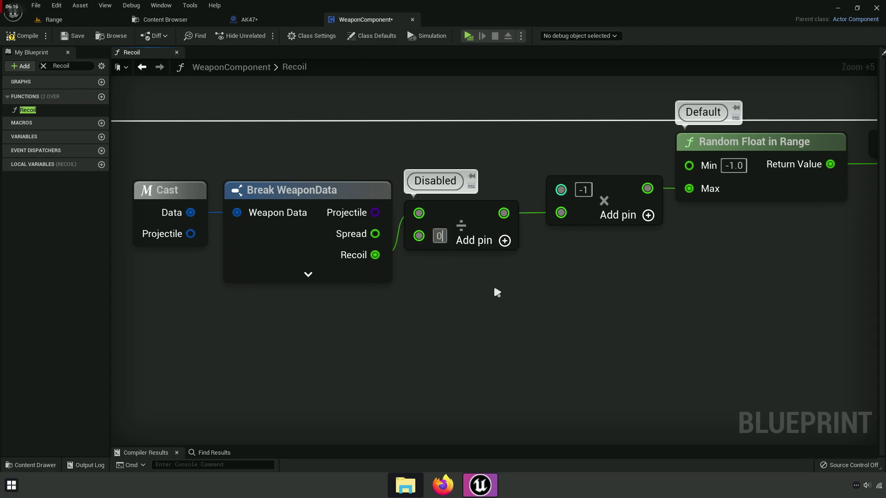
click(495, 327)
Step: Review the Recoil entry, Break WeaponData, Divide, Random Float in Range and yaw nodes, then return to AK47
scroll(511, 289, down, 5)
mouse_move(536, 339)
right_down()
mouse_move(458, 345)
mouse_move(392, 336)
right_up()
scroll(395, 332, up, 5)
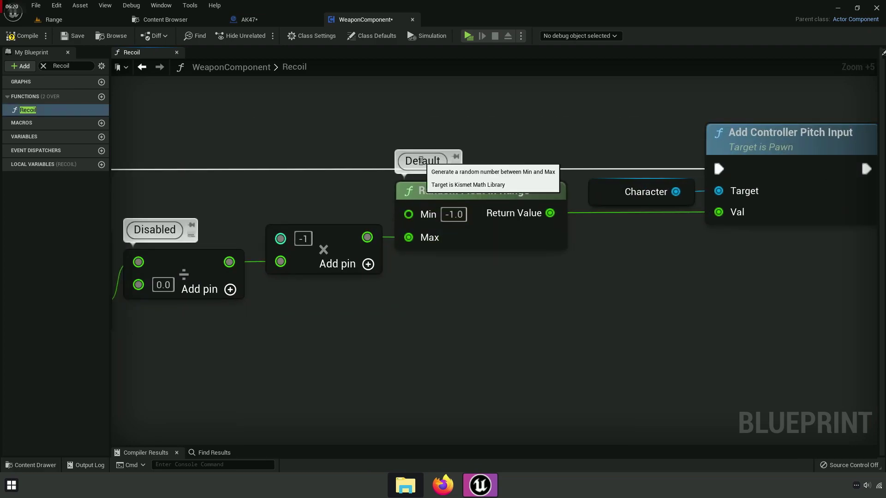
right_drag(316, 259, 549, 189)
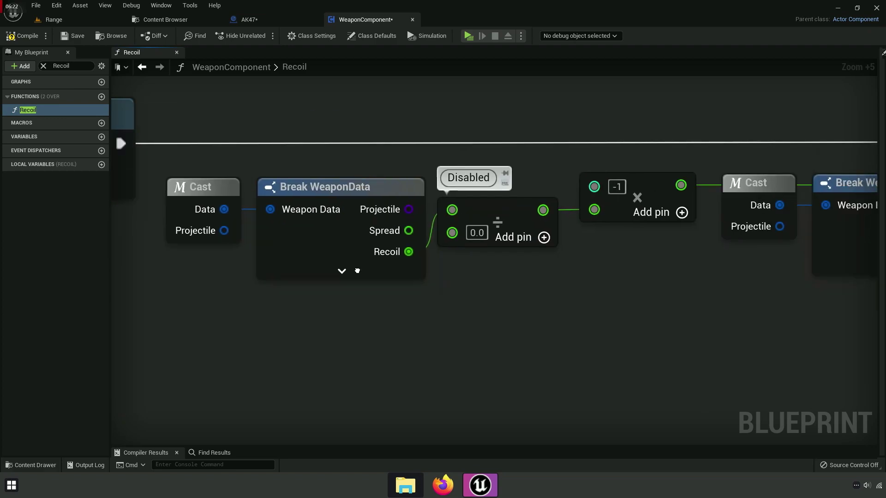
right_drag(618, 289, 173, 284)
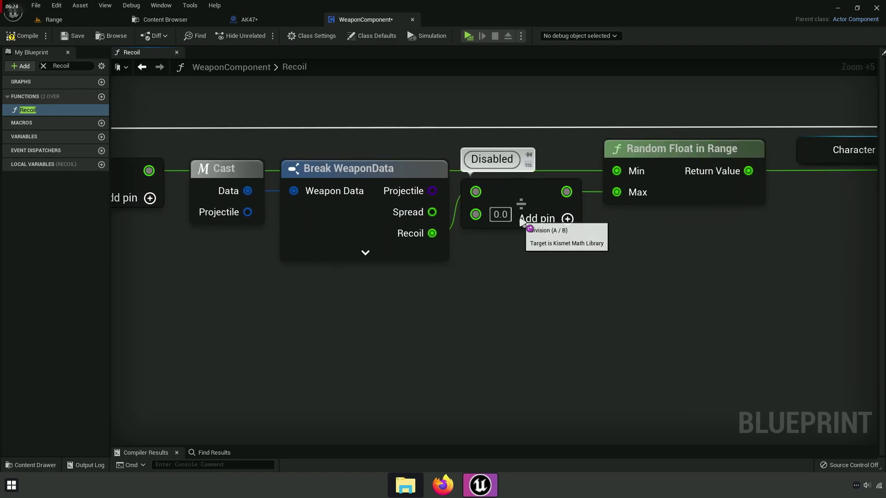
right_drag(647, 266, 327, 275)
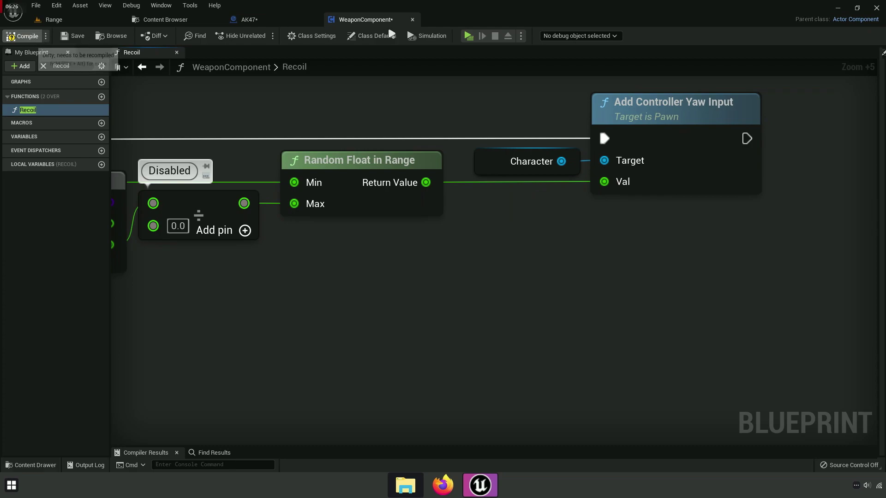
click(257, 23)
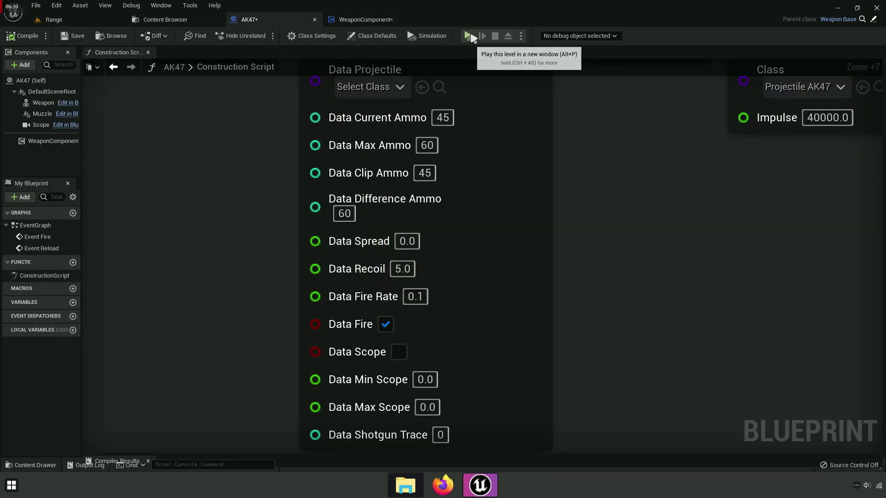
Step: Playtest the AK47 by spraying the wall to watch the recoil climb, then exit to the editor
click(470, 35)
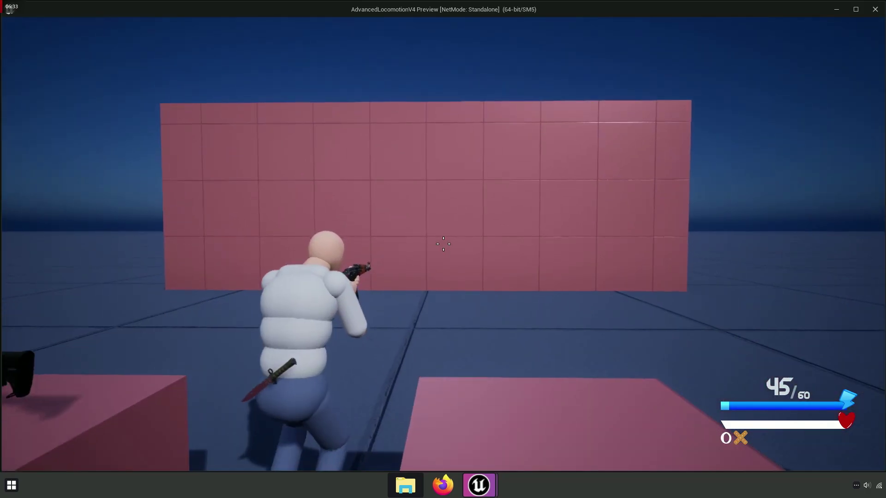
click(443, 244)
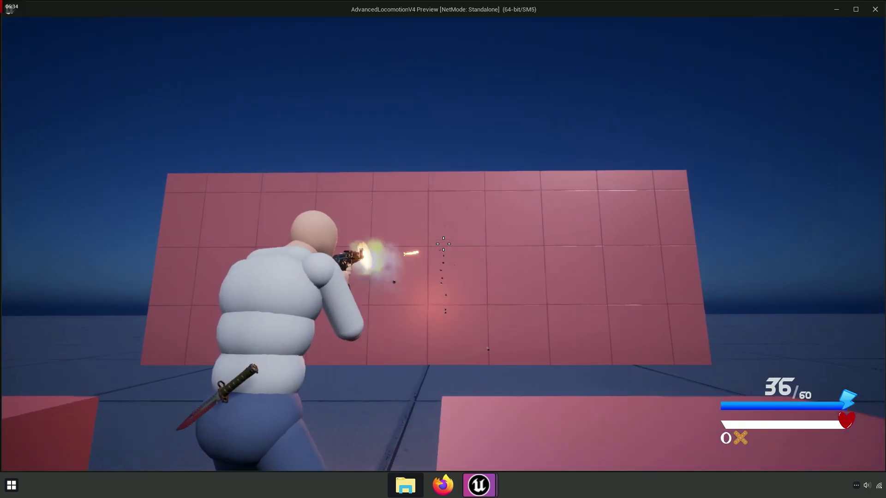
drag(443, 243, 443, 244)
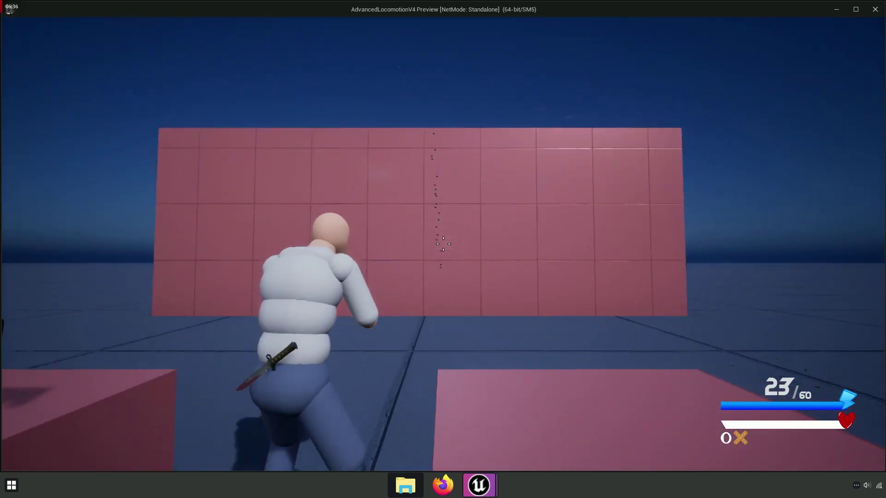
key(Escape)
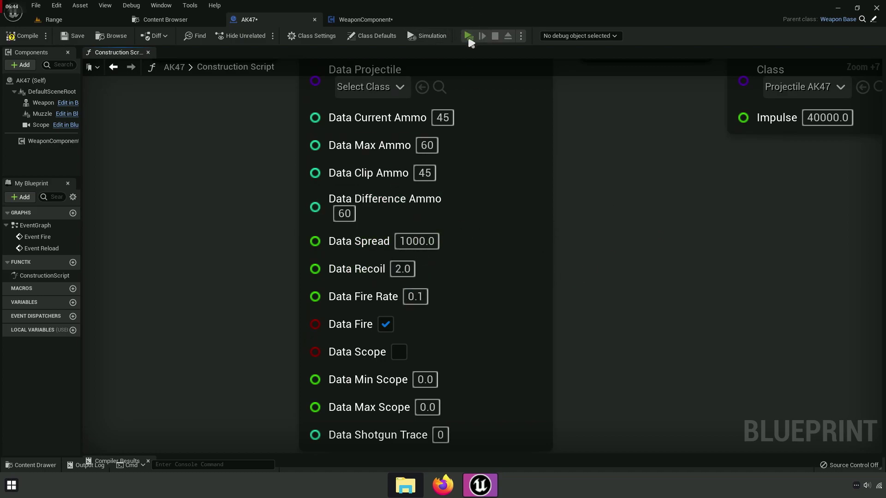
Step: Playtest the AK47 again with a spray, reload, single shot and full burst at the wall
click(469, 40)
key(w)
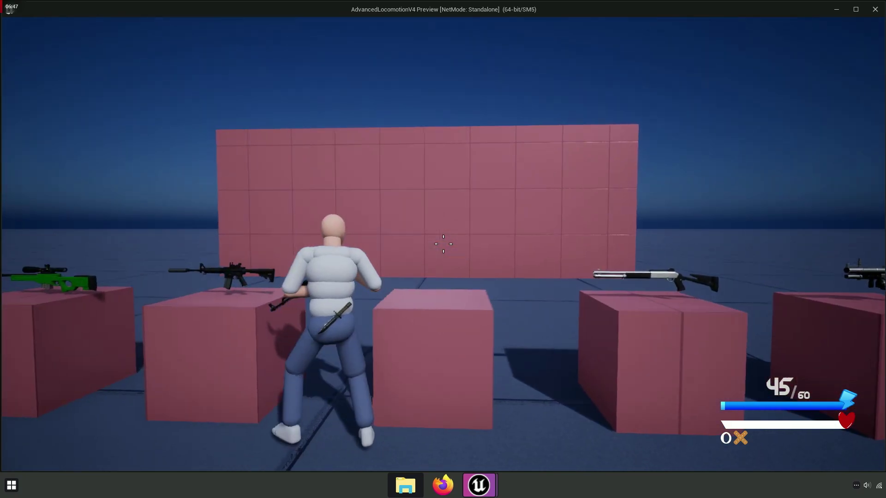
right_drag(443, 244, 443, 244)
drag(443, 243, 443, 244)
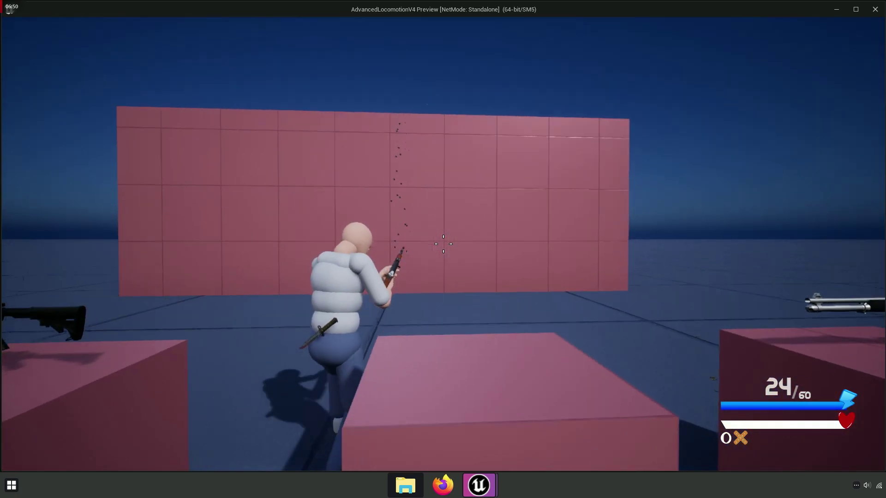
key(r)
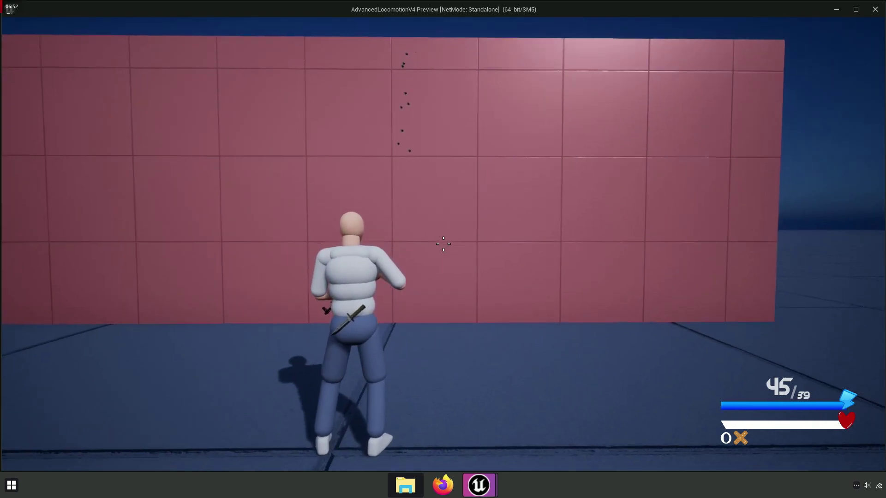
key(s)
click(443, 244)
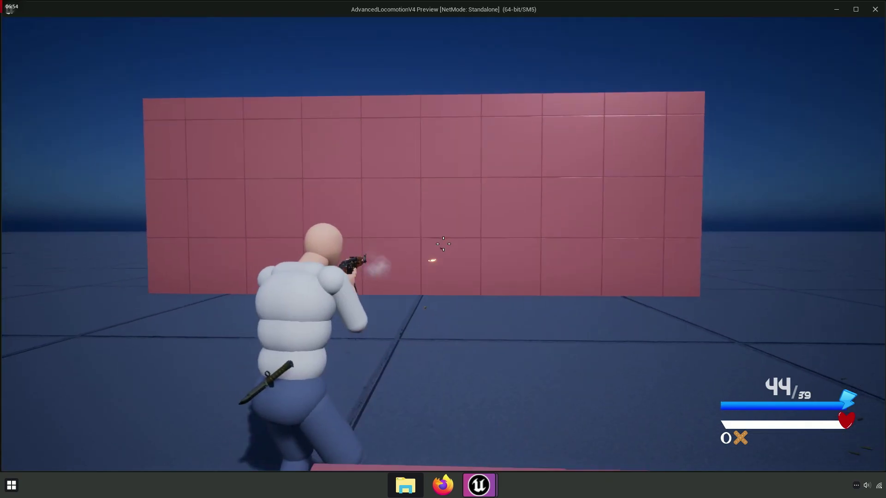
drag(443, 243, 443, 244)
key(Escape)
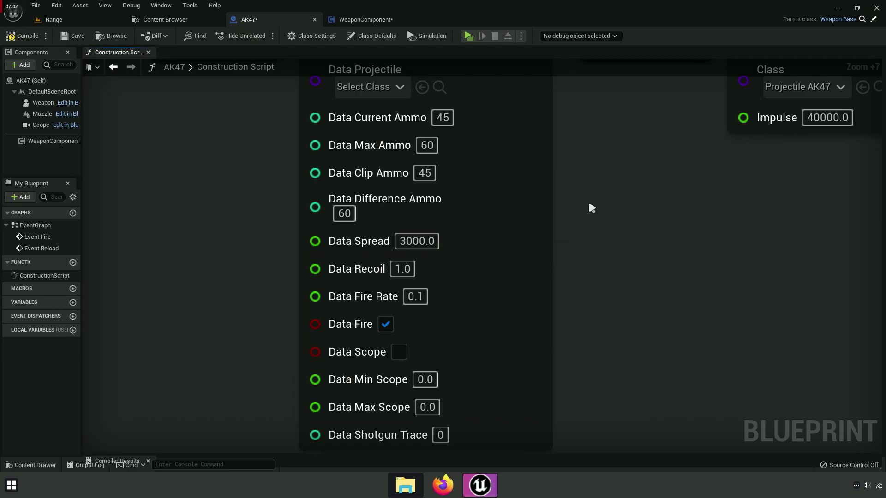
Step: In a new playtest, fire the rifle at the wall, reload, then switch to the AK47 and fire
click(468, 36)
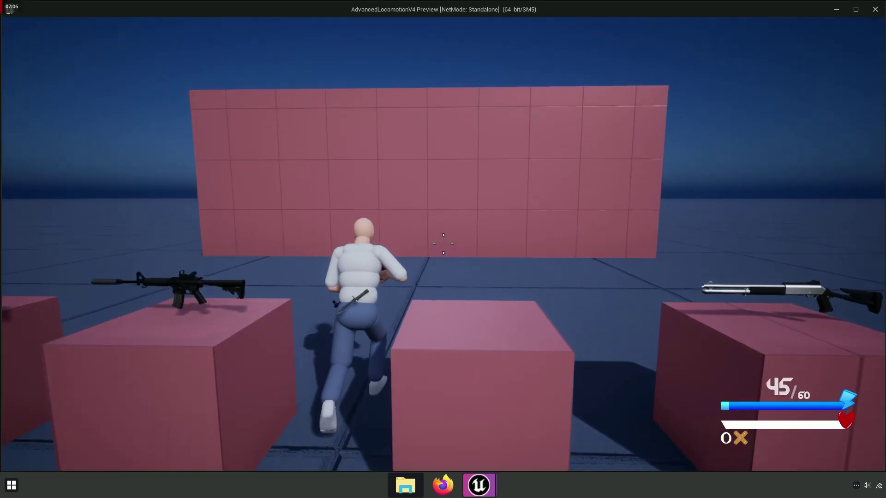
drag(443, 244, 443, 243)
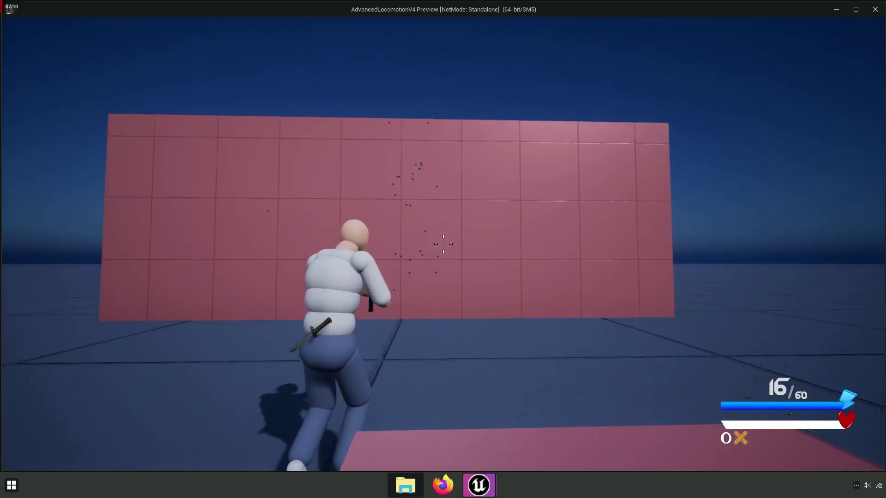
key(r)
key(w)
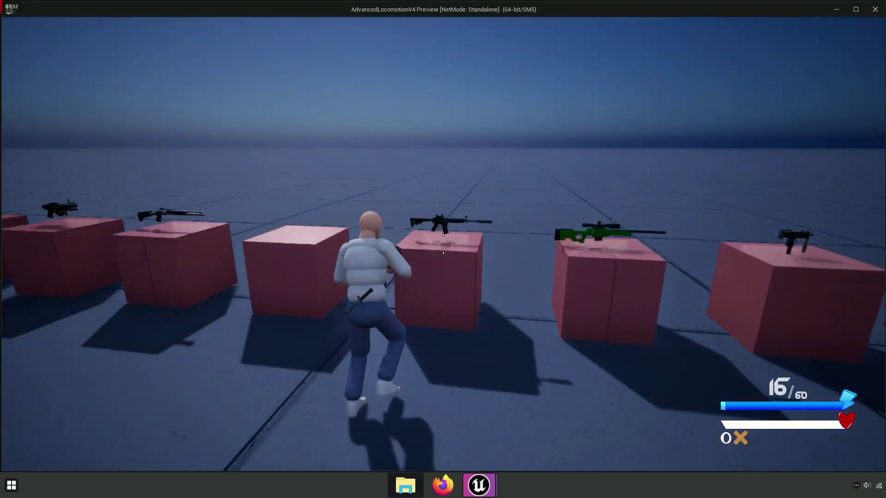
key(e)
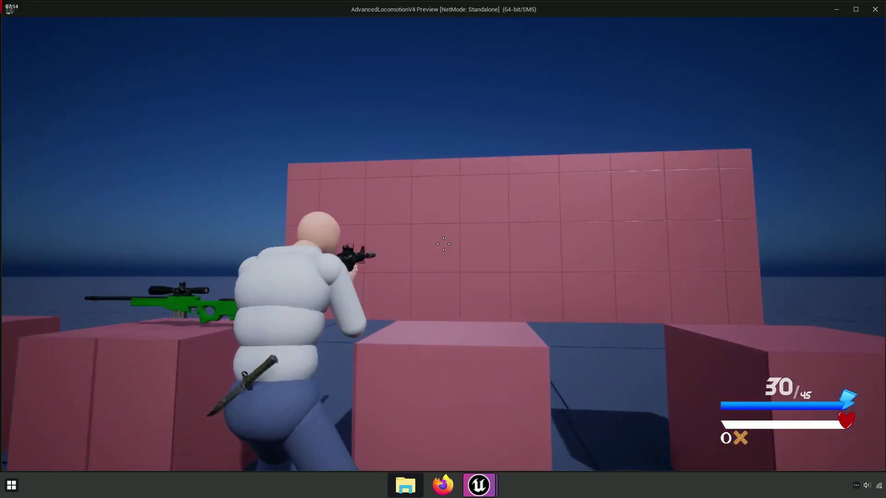
drag(443, 244, 443, 243)
Step: Switch back to the rifle, fire single shots, reload, then run around the weapon pickups and aim down sights
key(w)
key(e)
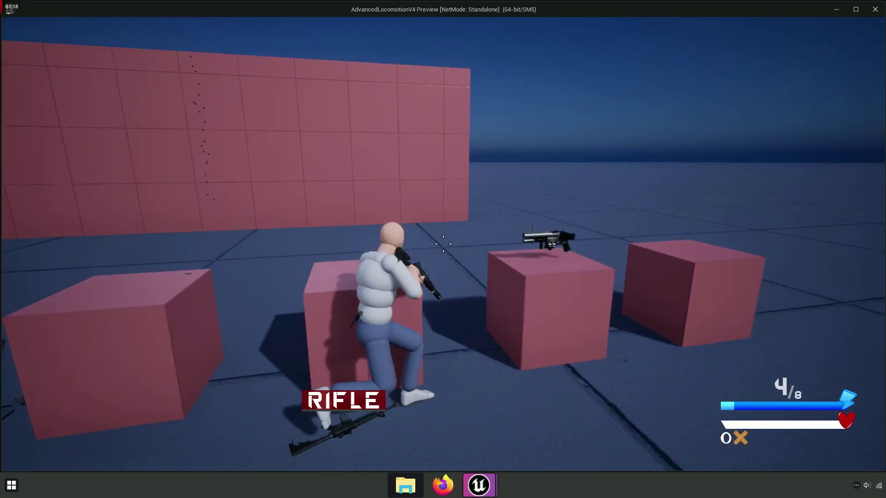
key(w)
click(443, 243)
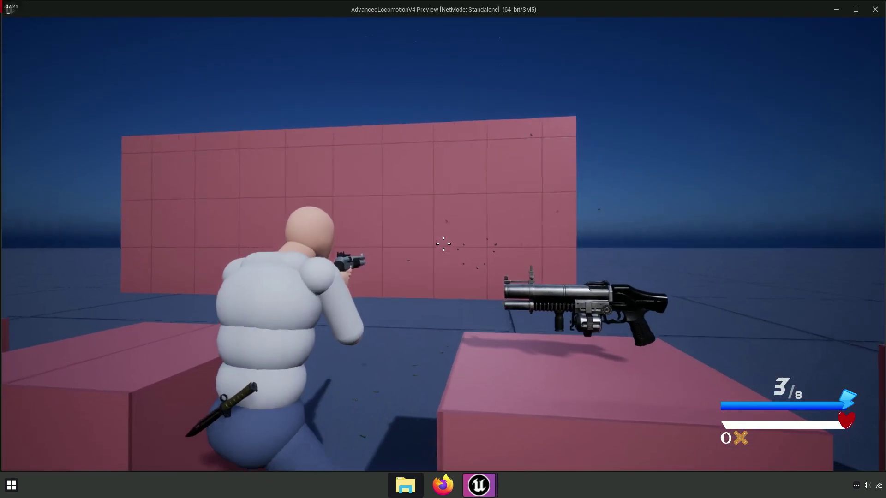
click(443, 243)
click(443, 243)
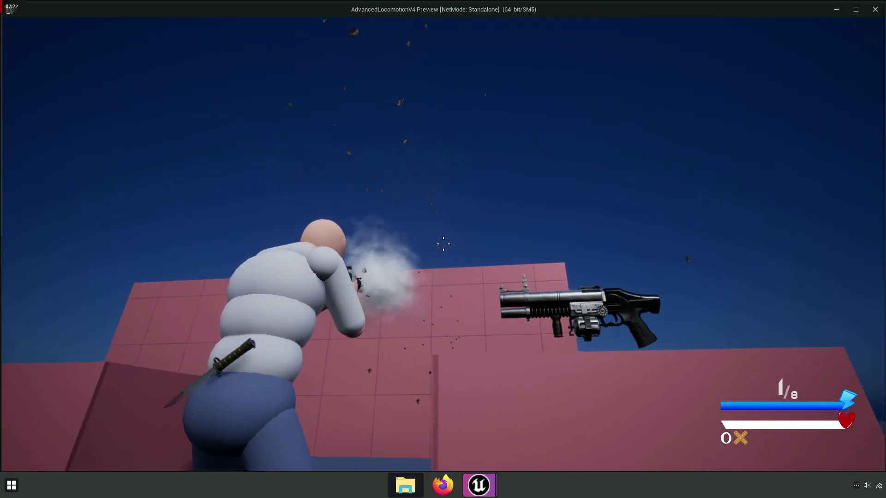
key(w)
key(r)
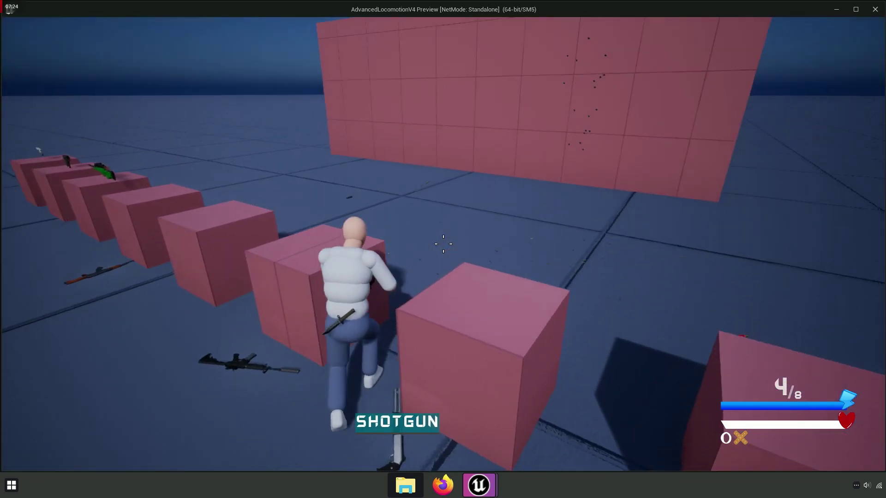
key(w)
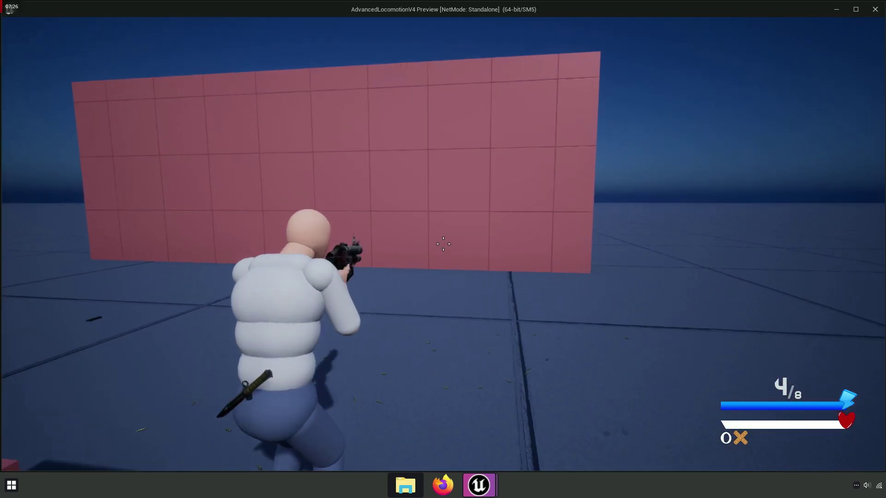
key(w)
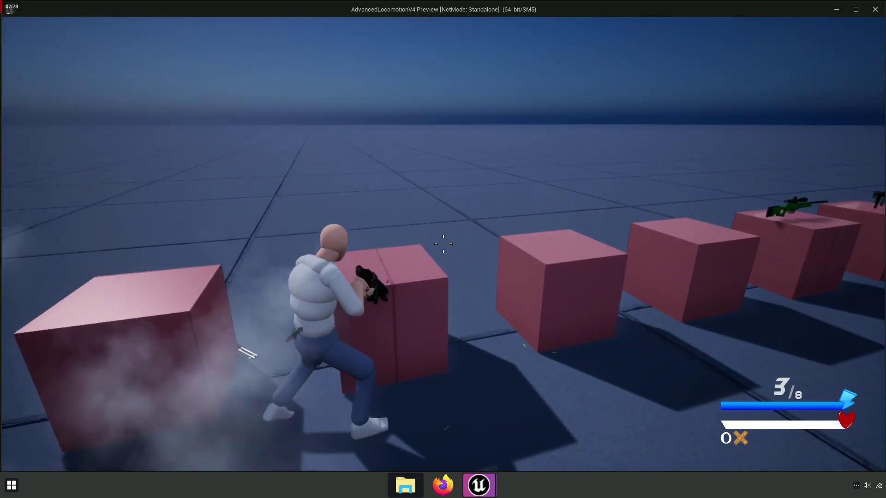
key(w)
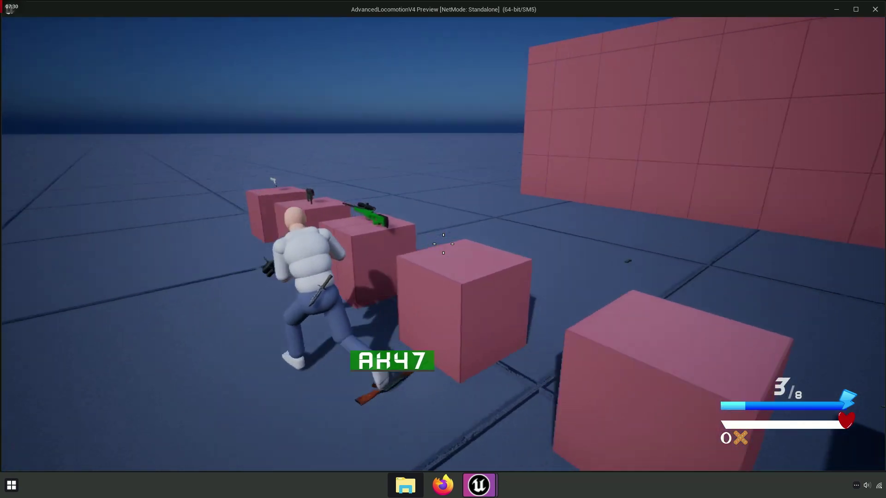
right_click(443, 244)
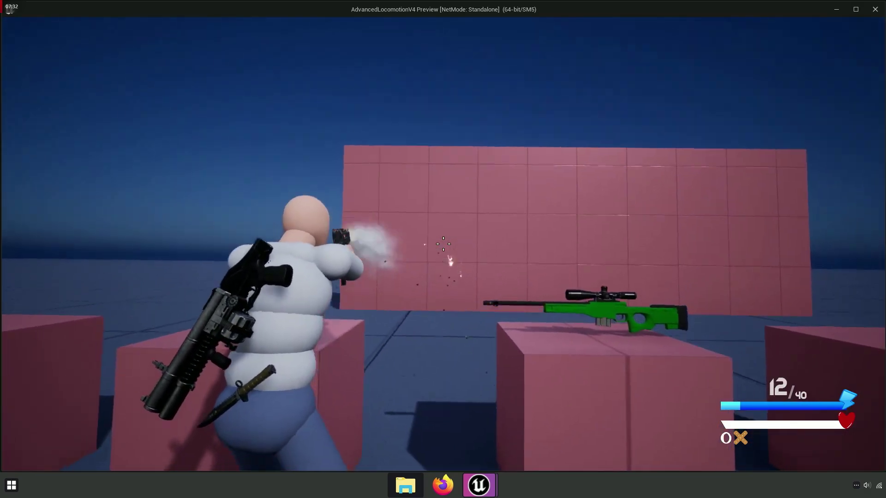